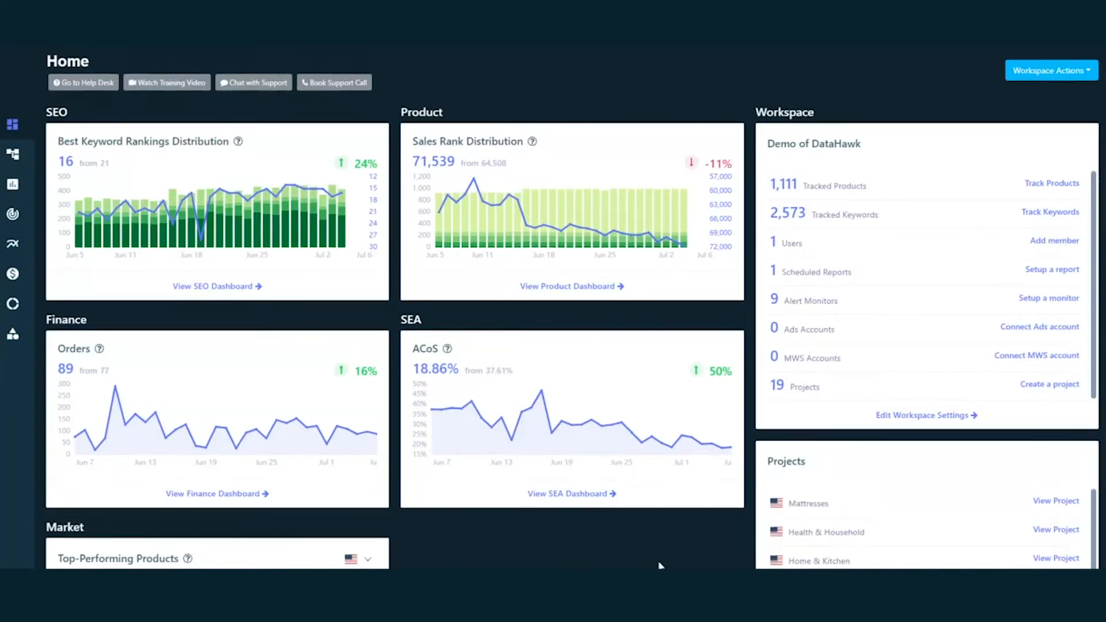
pyautogui.scroll(-1, 659, 565)
pyautogui.scroll(1, 659, 566)
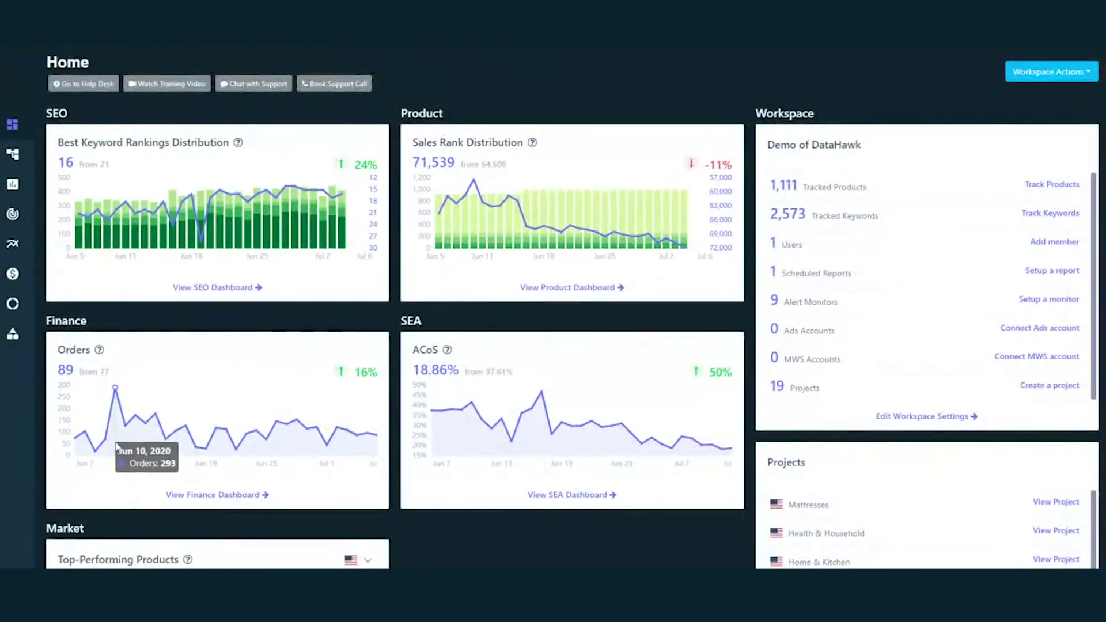
pyautogui.scroll(-3, 116, 447)
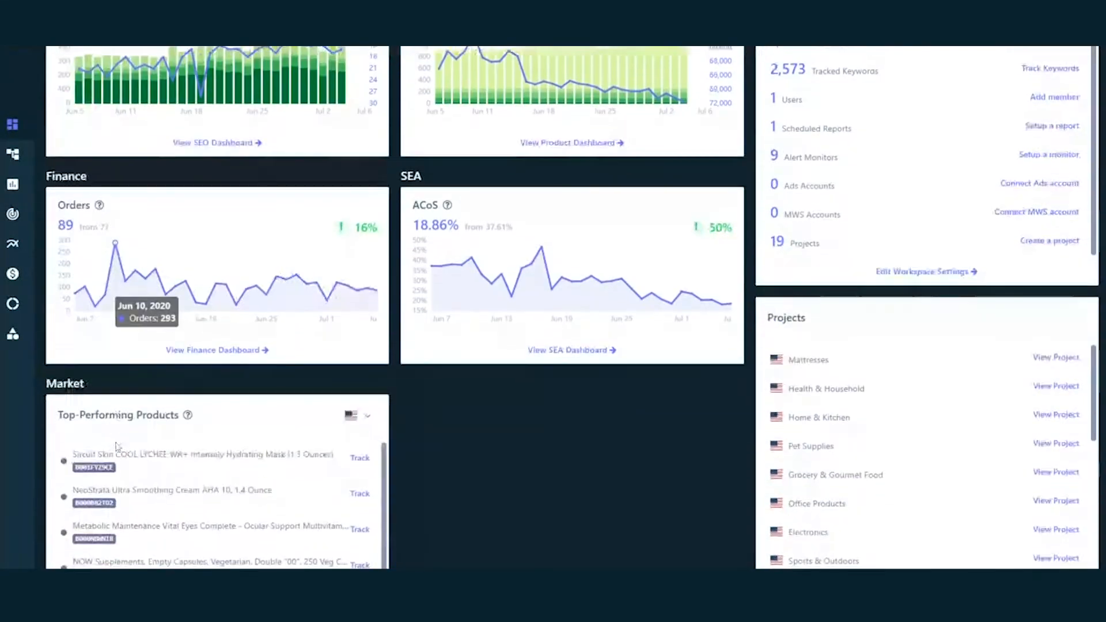
pyautogui.scroll(2, 116, 447)
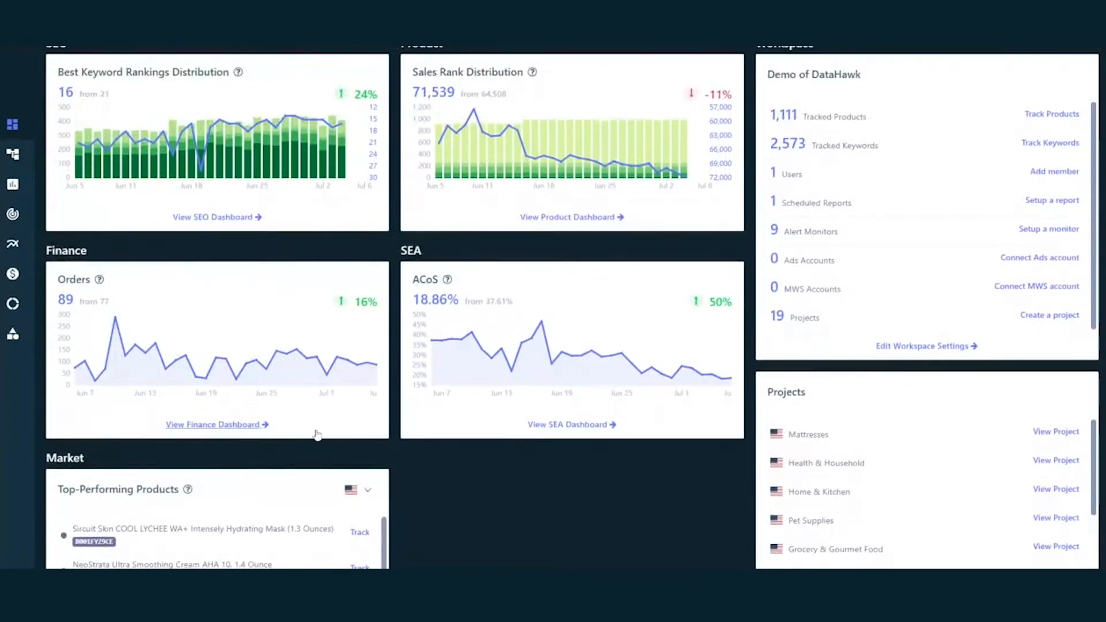
pyautogui.scroll(1, 317, 436)
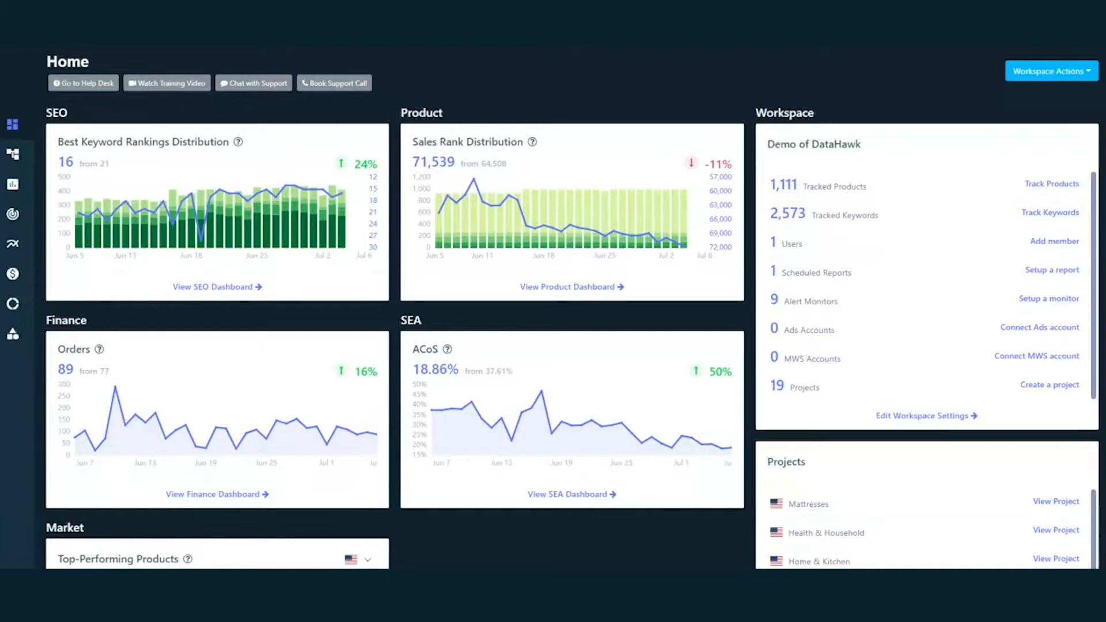
pyautogui.scroll(-2, 553, 346)
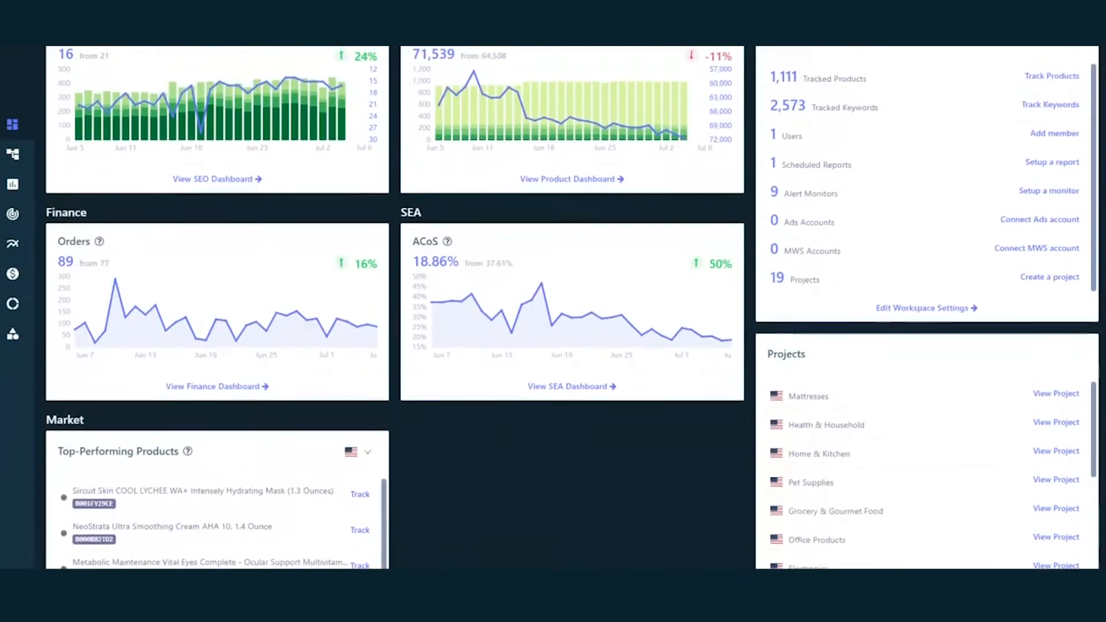
pyautogui.scroll(2, 553, 345)
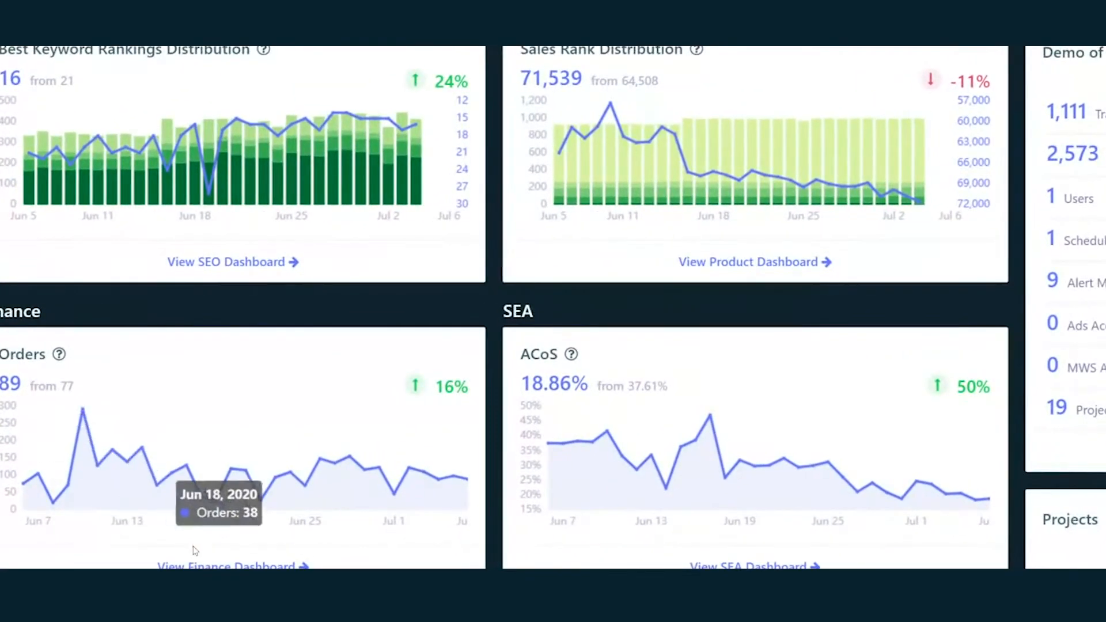
# Open the Finance dashboard and review the available seller accounts and marketplaces for North America
pyautogui.click(221, 563)
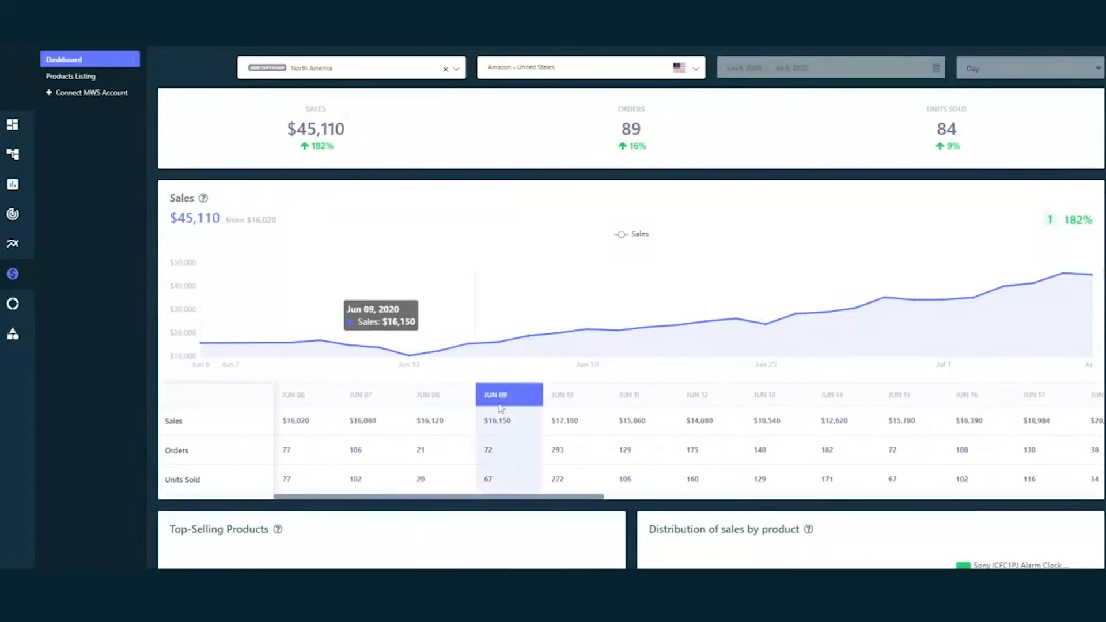
pyautogui.click(300, 76)
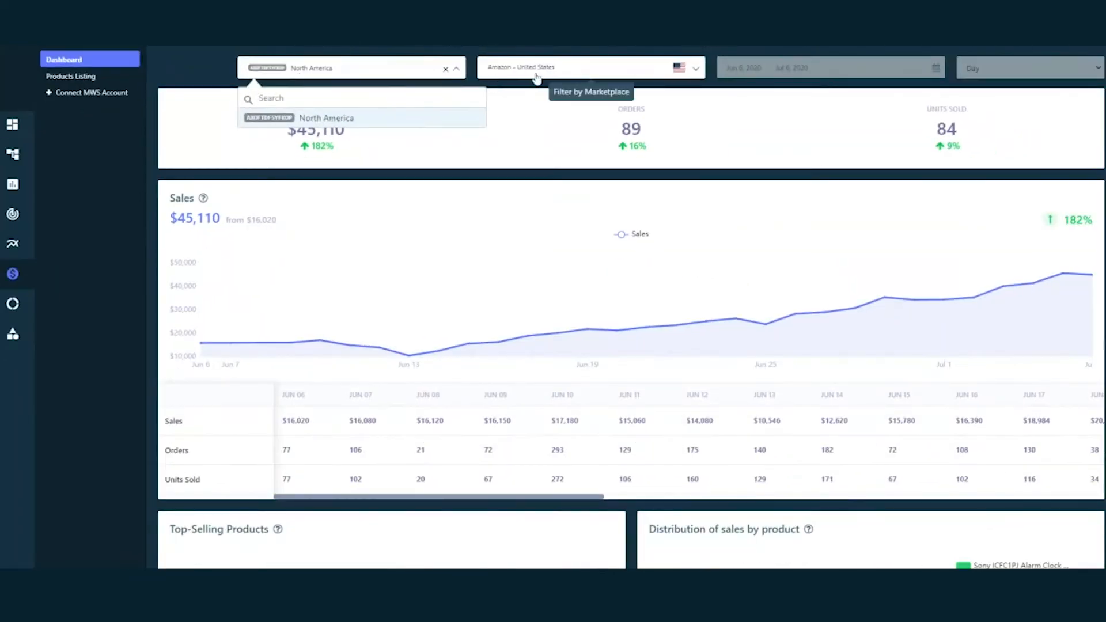
pyautogui.click(536, 79)
pyautogui.click(430, 168)
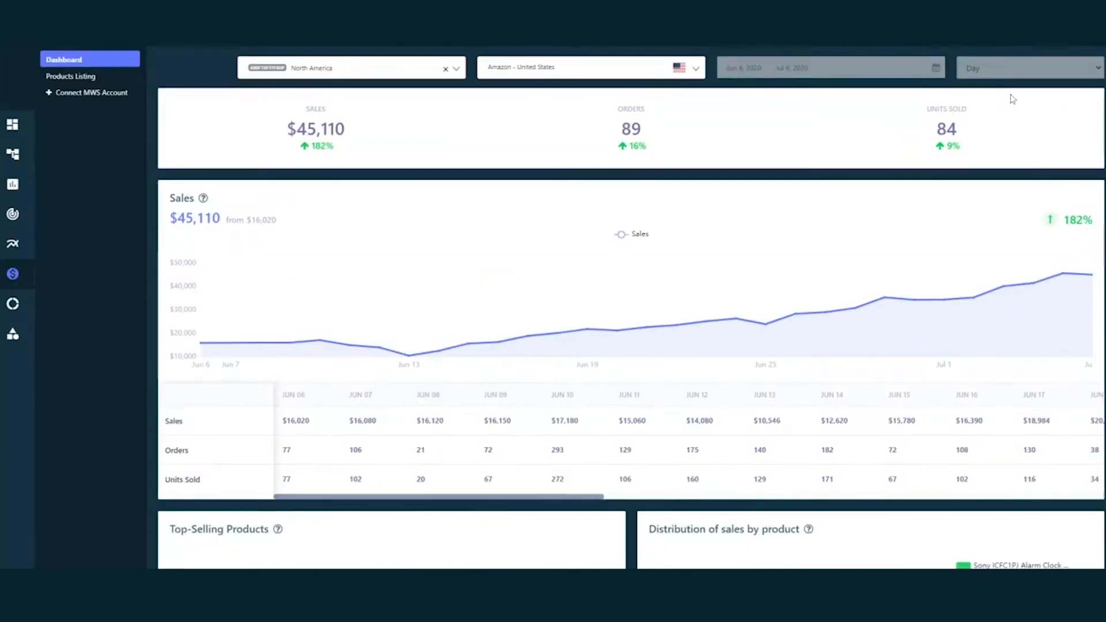
pyautogui.scroll(-1, 566, 315)
pyautogui.scroll(1, 553, 312)
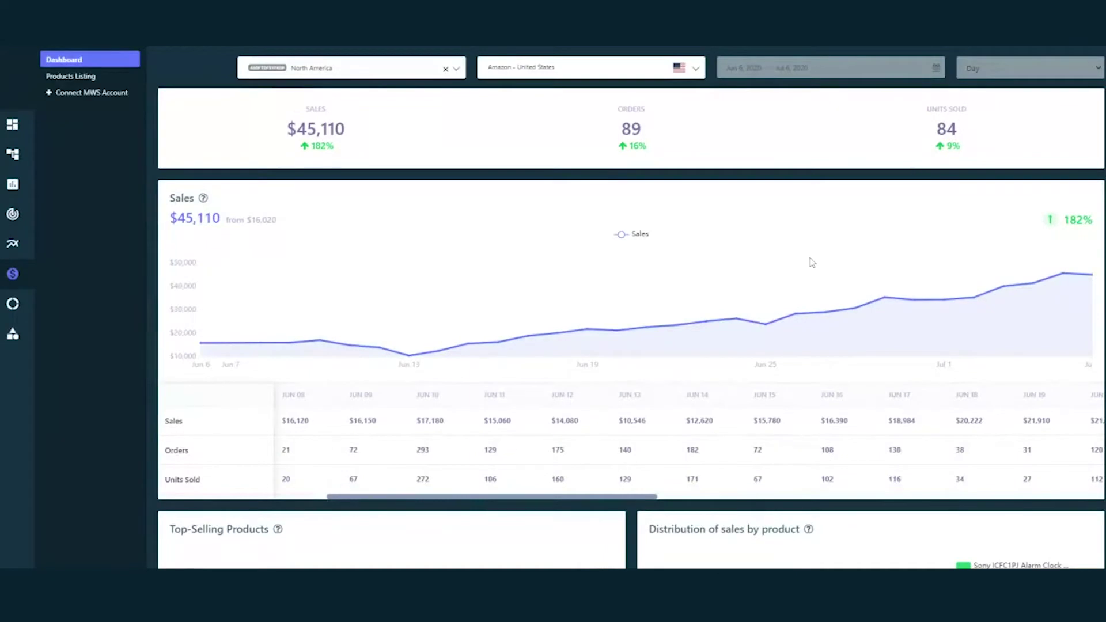
pyautogui.hscroll(5, 691, 378)
pyautogui.scroll(-2, 692, 378)
pyautogui.scroll(2, 690, 375)
pyautogui.hscroll(-3, 683, 390)
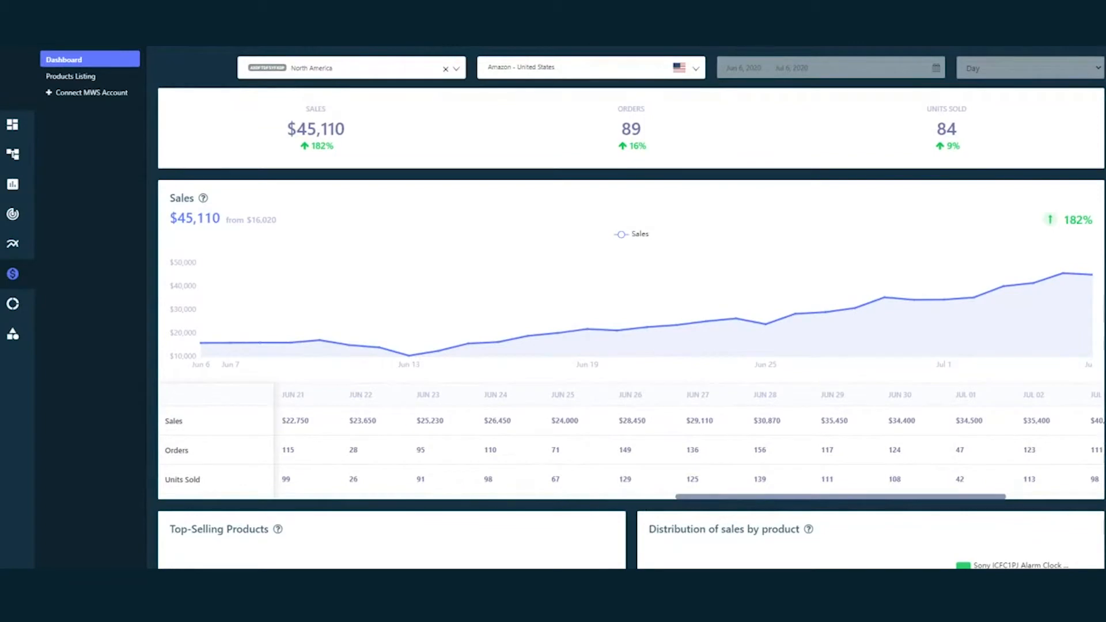
pyautogui.scroll(-1, 645, 293)
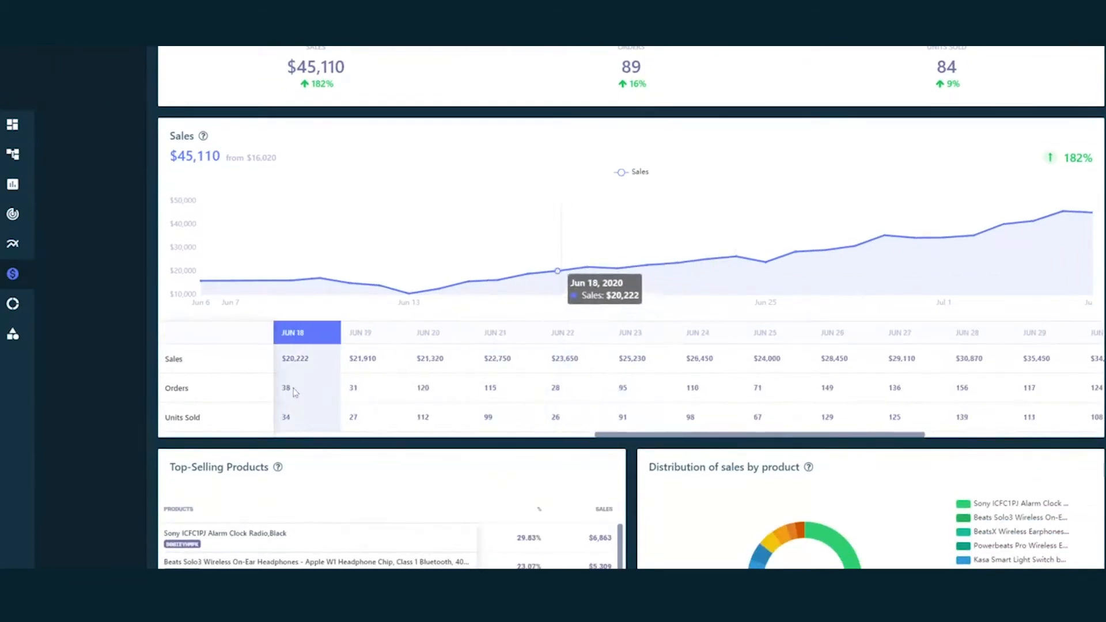
pyautogui.scroll(-1, 250, 242)
pyautogui.scroll(-1, 261, 334)
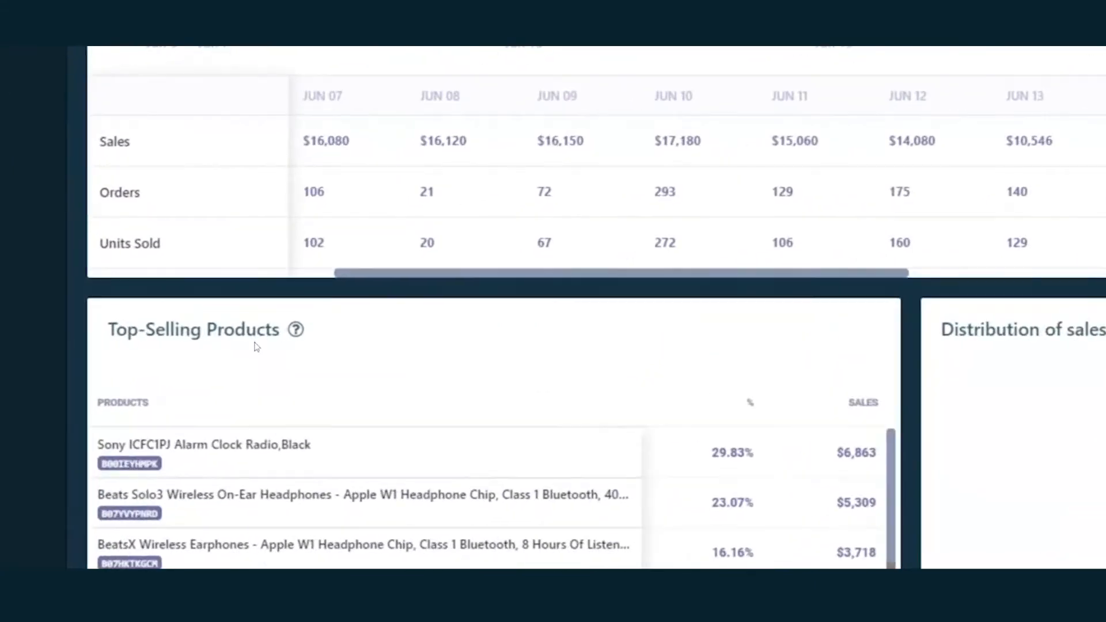
pyautogui.scroll(-2, 255, 346)
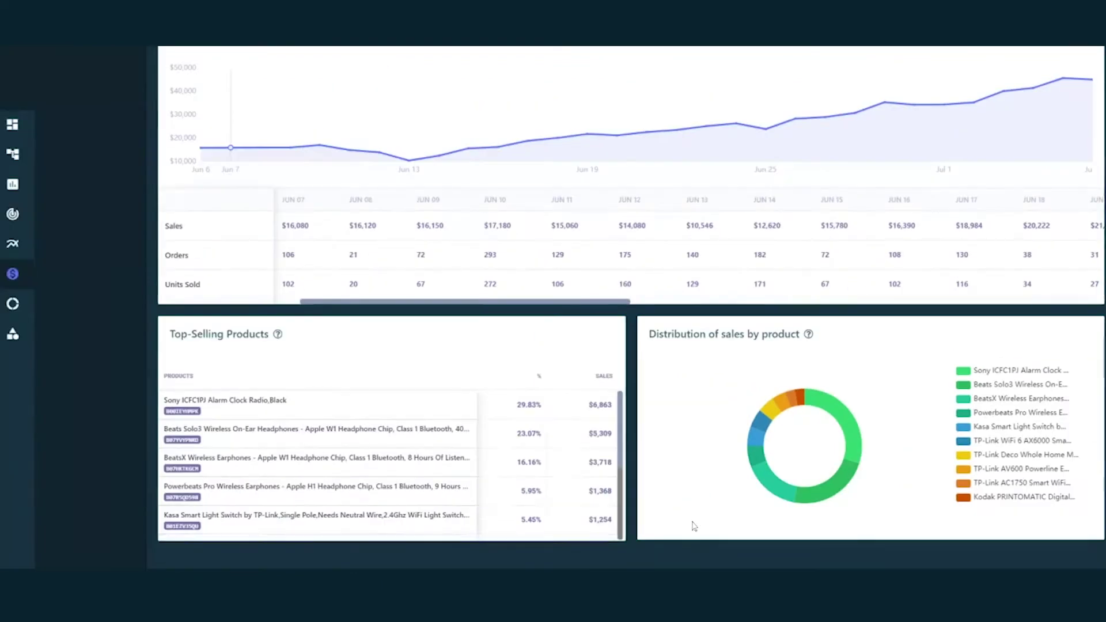
pyautogui.scroll(3, 692, 524)
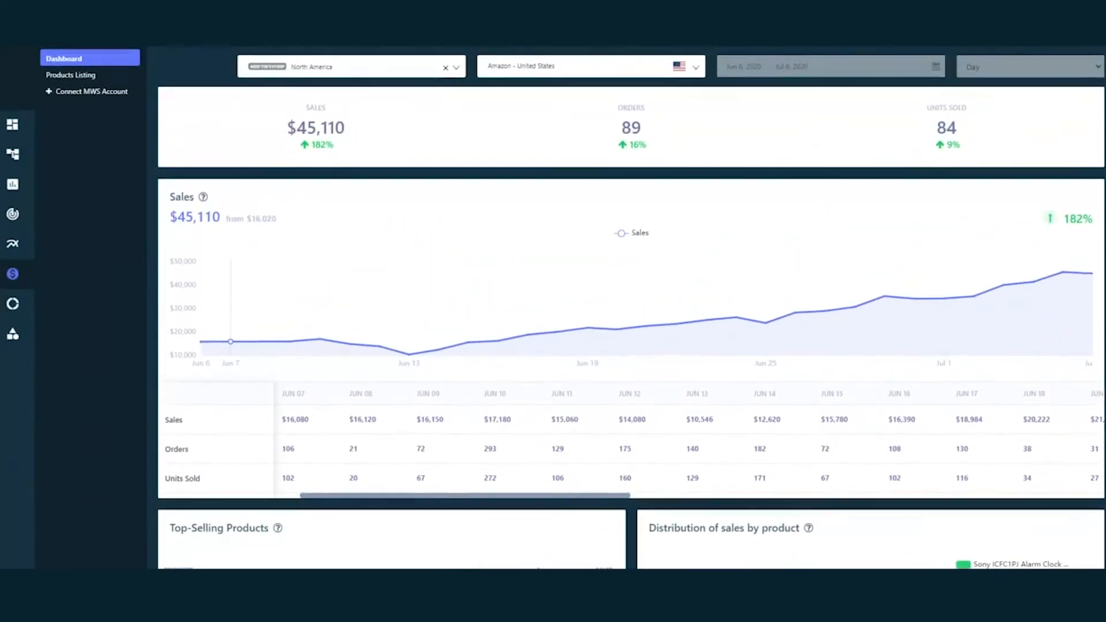
pyautogui.scroll(-2, 631, 346)
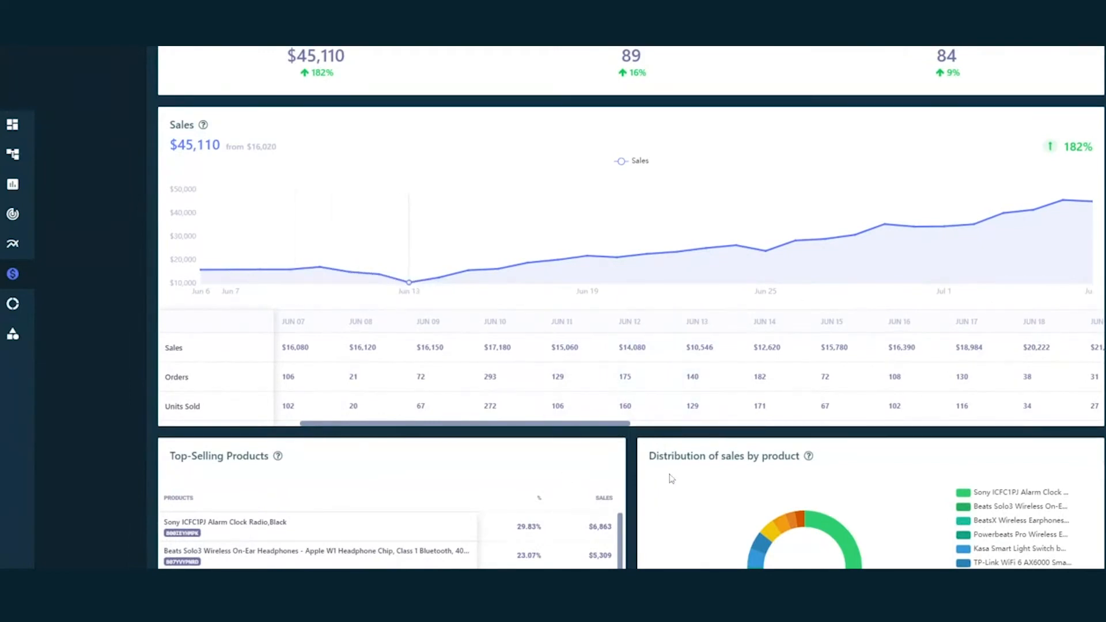
pyautogui.moveTo(500, 342)
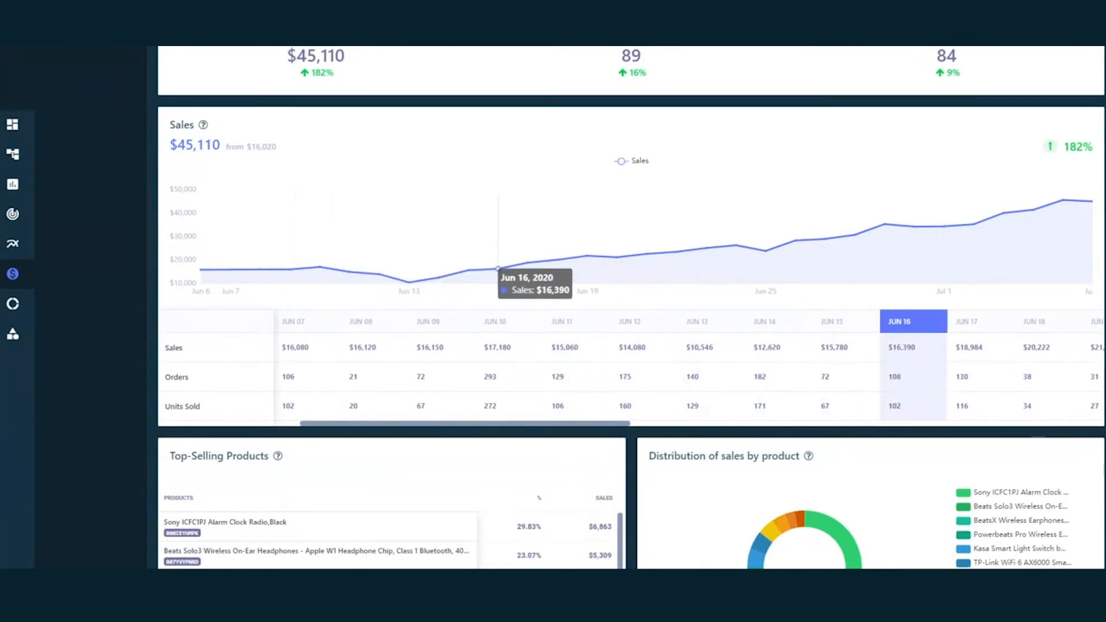
pyautogui.scroll(1, 577, 403)
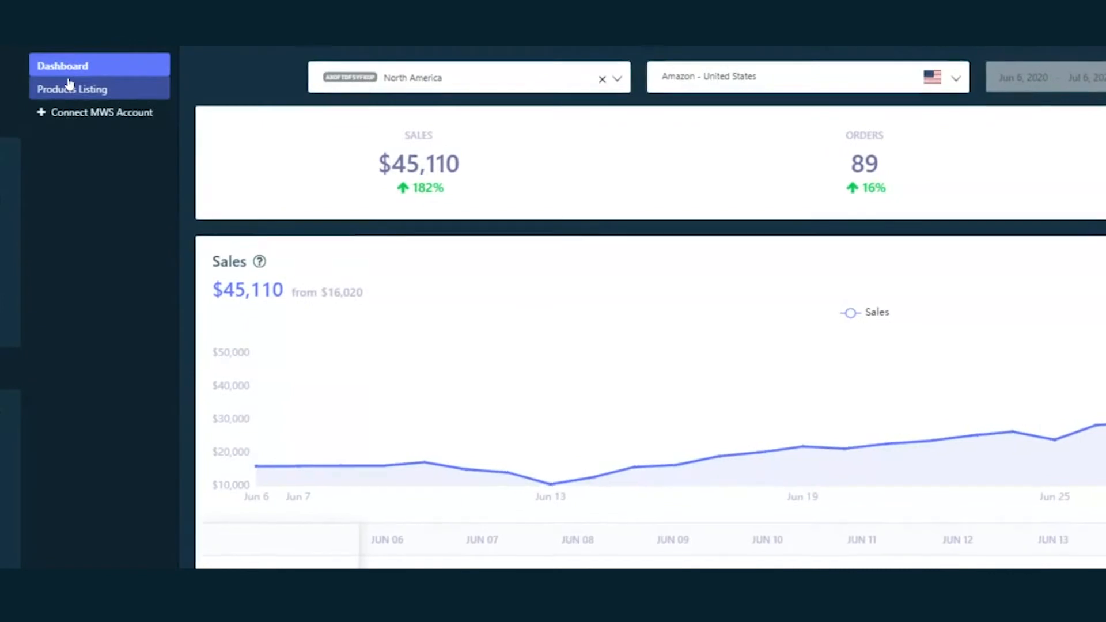
# Open Products Listing to see the 19 Amazon.in products with orders, sales and last order dates
pyautogui.click(69, 78)
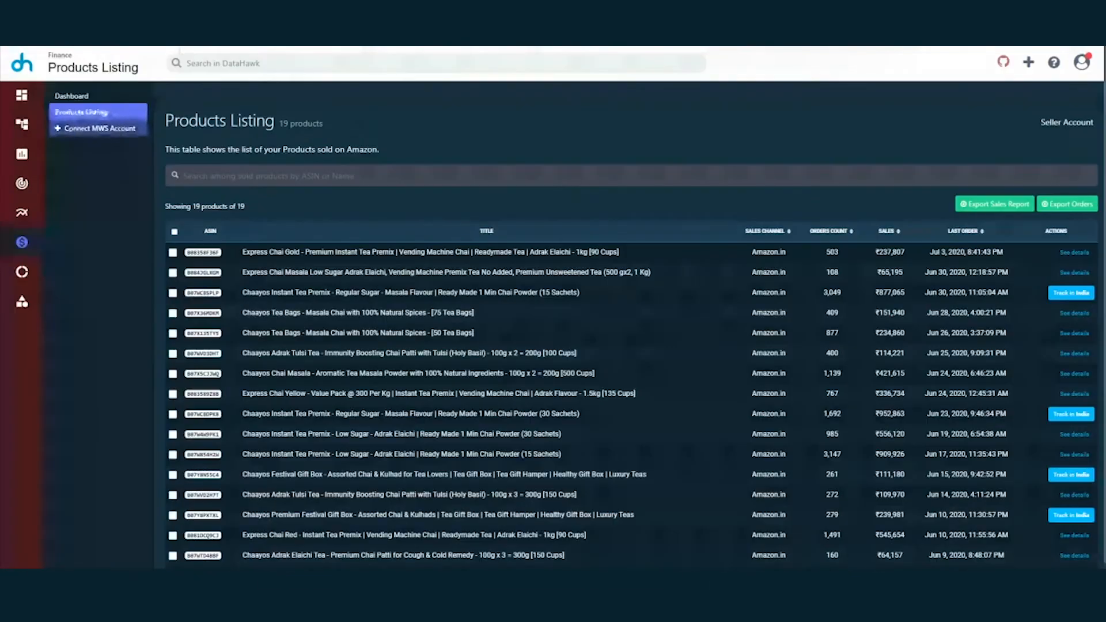
# Open Connect MWS Account to view the connected seller credentials under Settings > Integrations
pyautogui.click(99, 130)
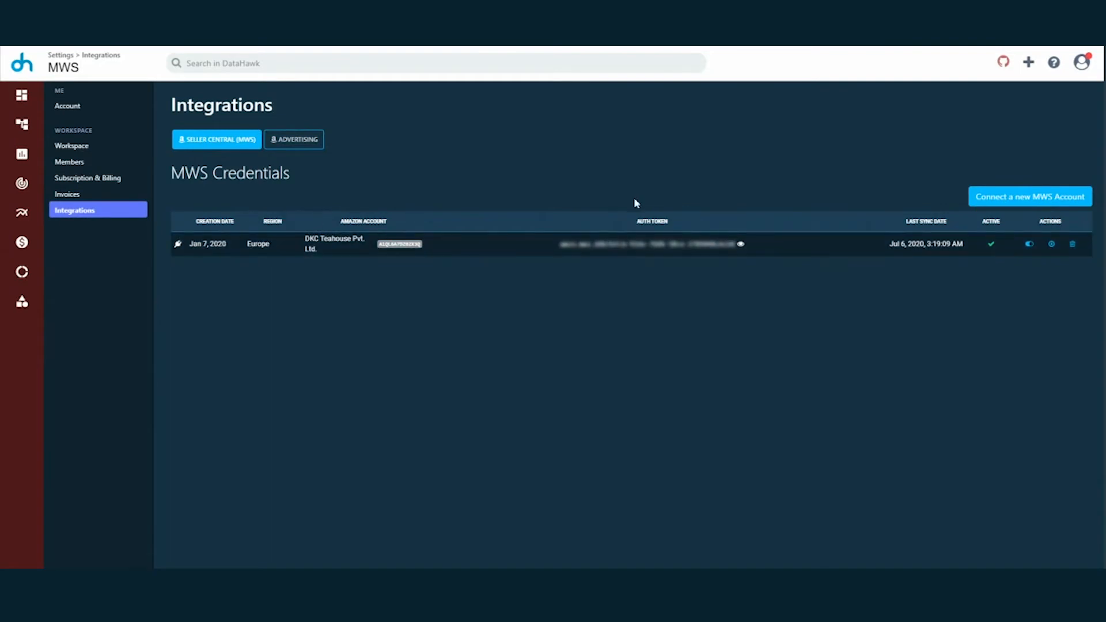
# Return to the Finance products list and open sales details for Express Chai Gold
pyautogui.click(22, 243)
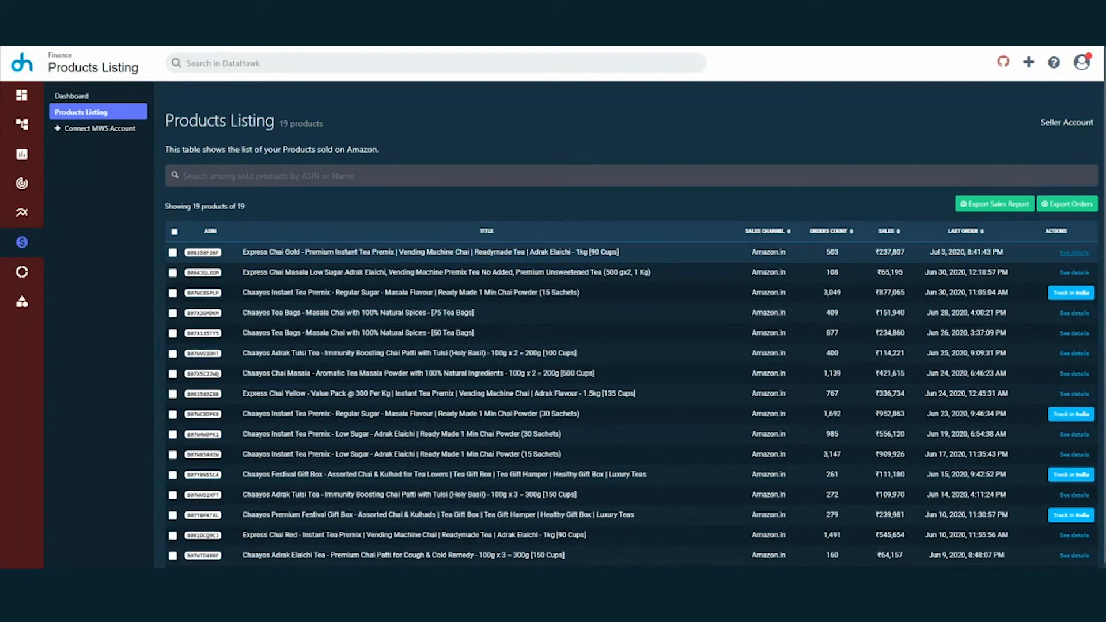
pyautogui.click(1076, 251)
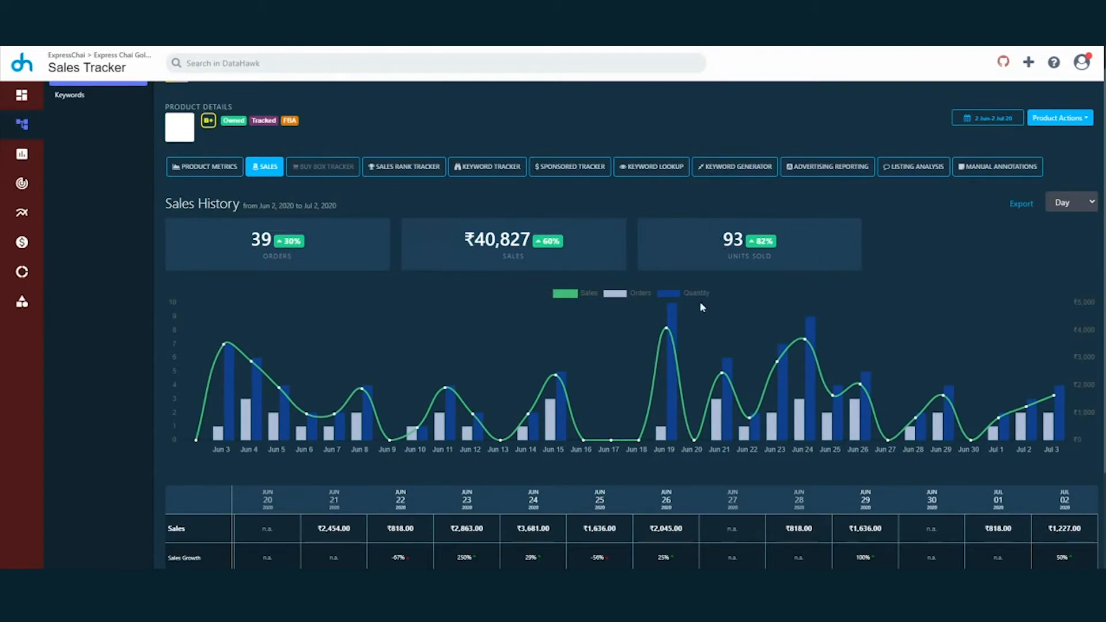
pyautogui.scroll(-1, 701, 307)
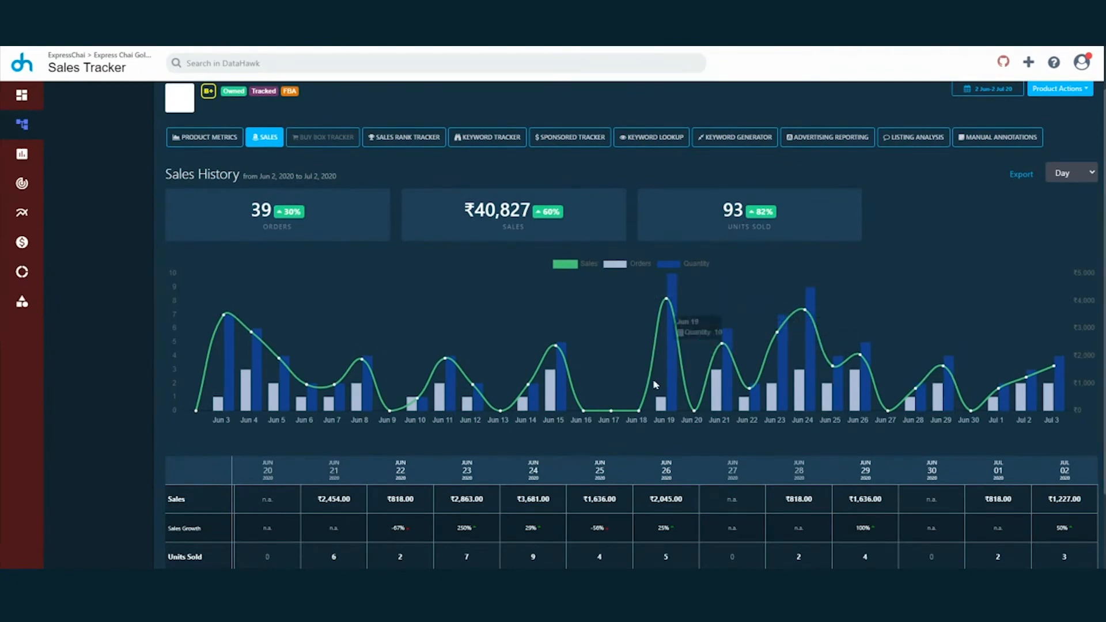
pyautogui.click(570, 269)
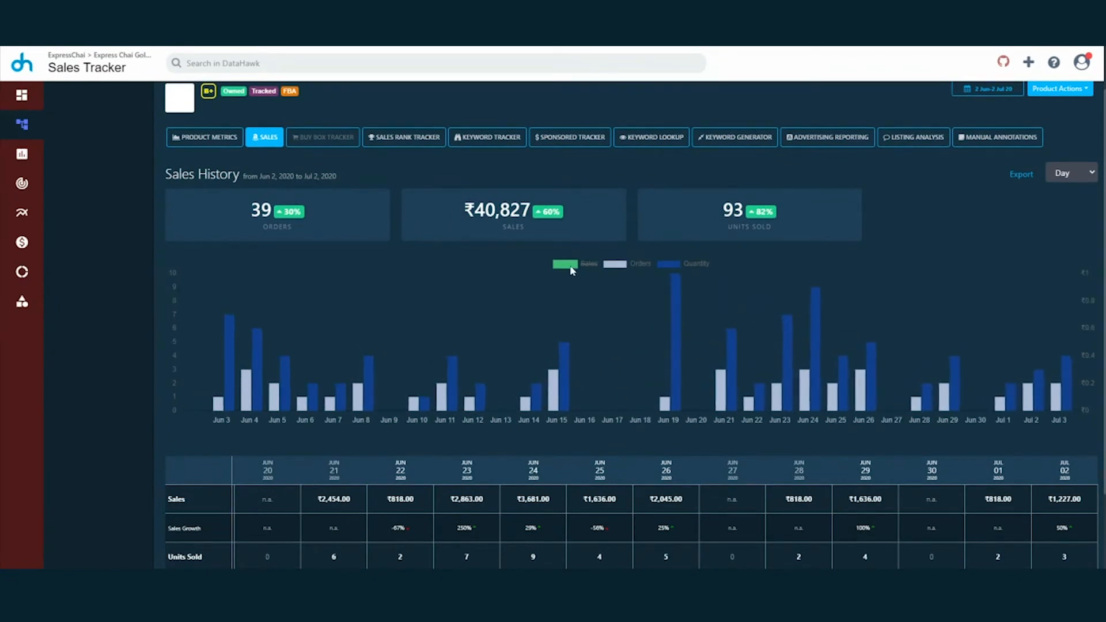
pyautogui.click(570, 270)
pyautogui.click(614, 267)
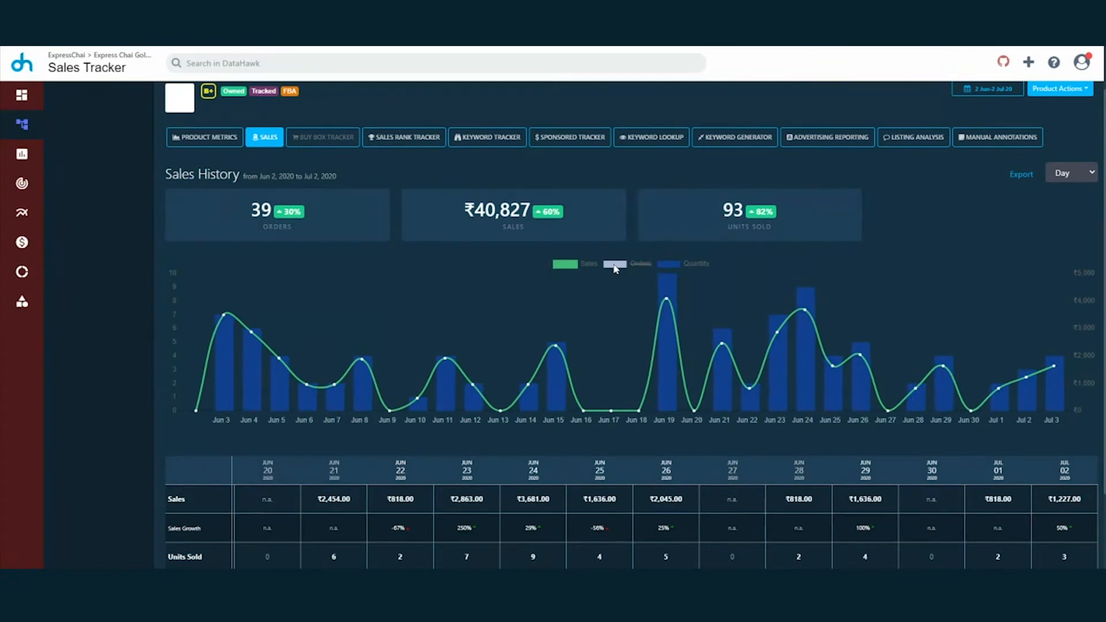
pyautogui.click(615, 267)
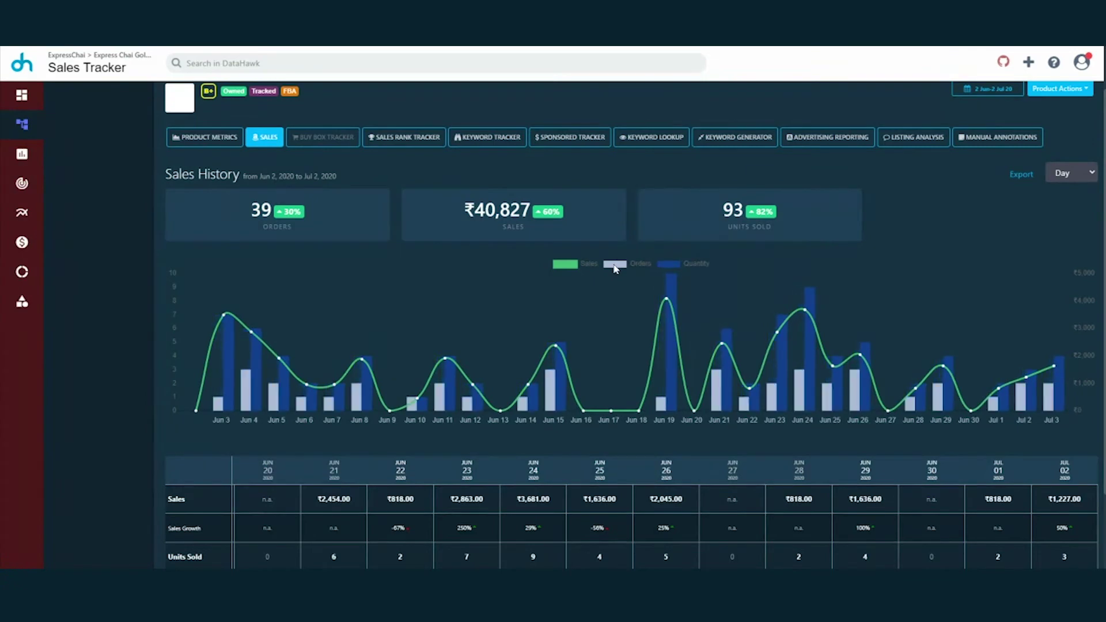
pyautogui.click(668, 267)
pyautogui.scroll(-3, 613, 395)
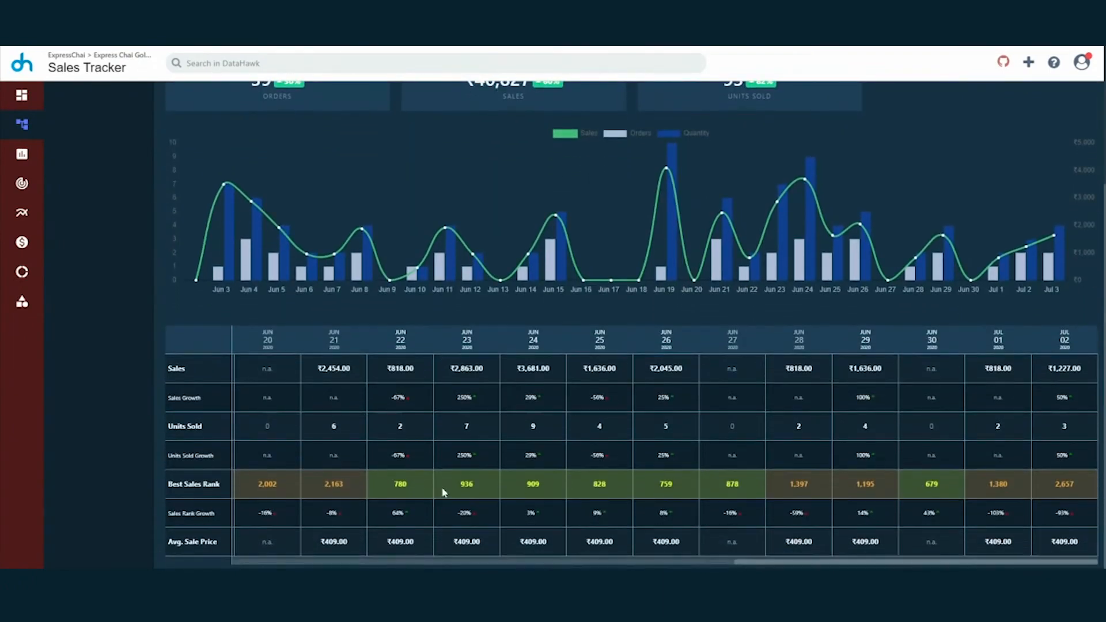
pyautogui.hscroll(-3, 510, 451)
pyautogui.hscroll(-3, 510, 450)
pyautogui.hscroll(-4, 510, 450)
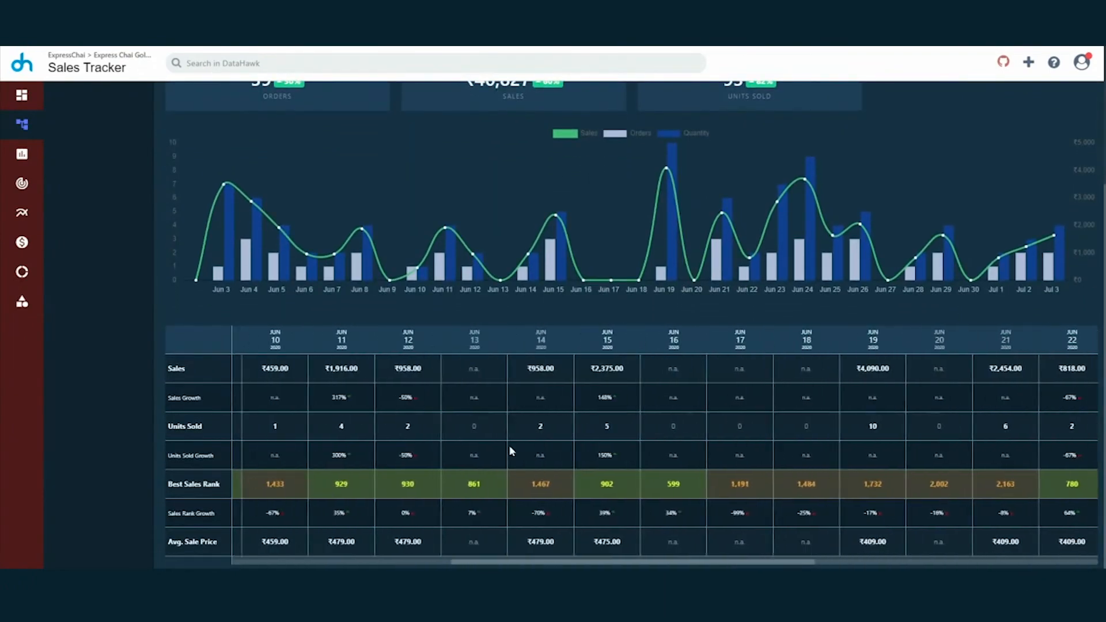
pyautogui.hscroll(-3, 511, 451)
pyautogui.hscroll(-3, 511, 450)
pyautogui.hscroll(-3, 415, 502)
pyautogui.hscroll(-2, 323, 542)
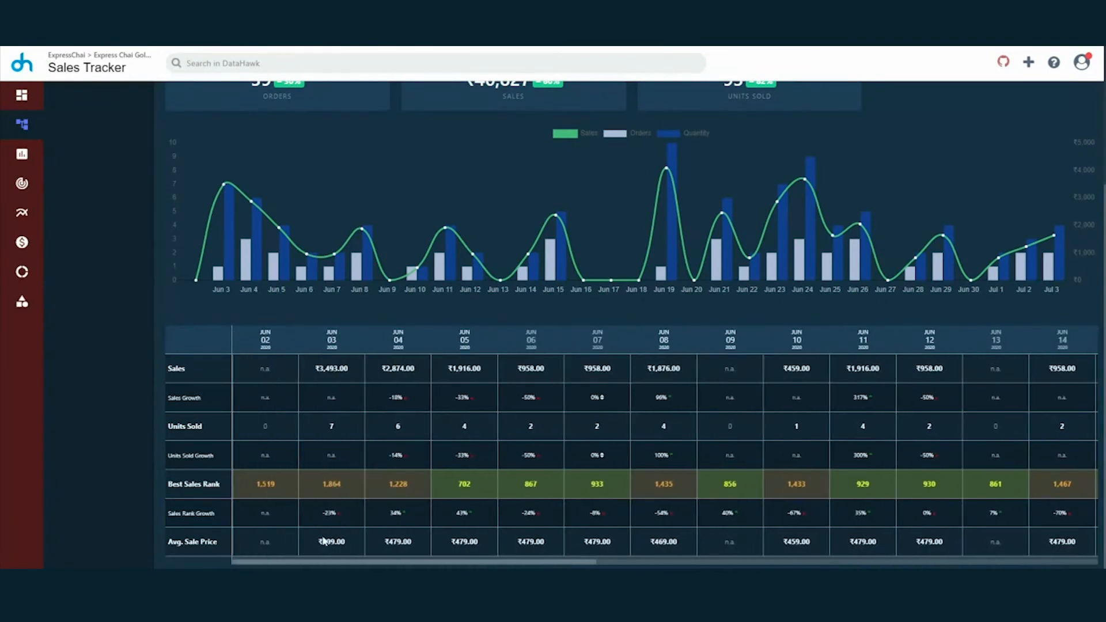
pyautogui.scroll(3, 305, 445)
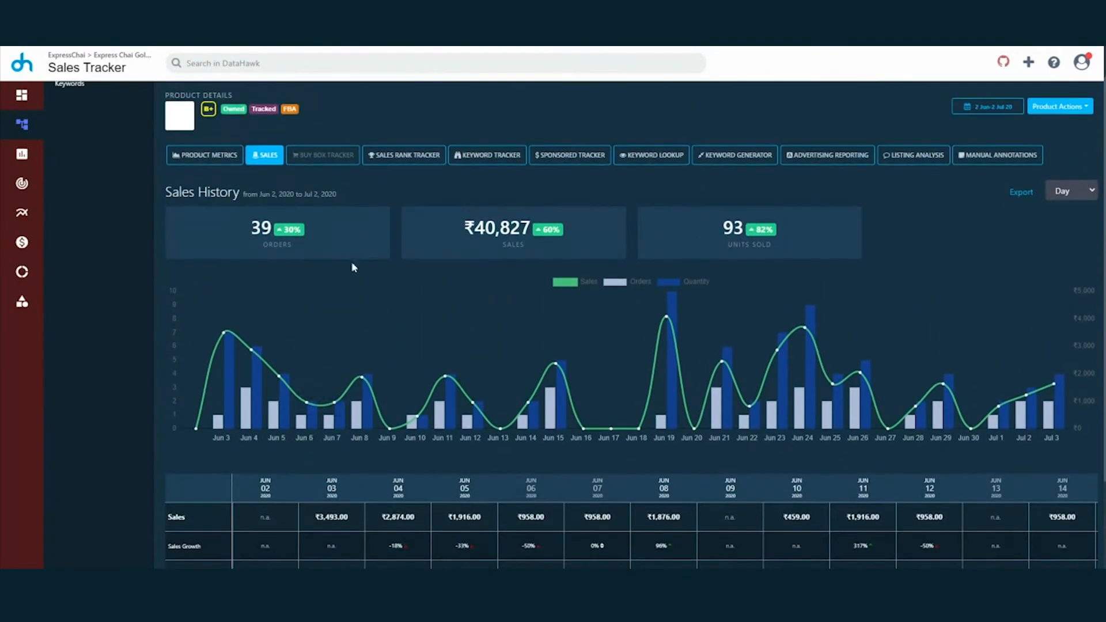
pyautogui.moveTo(497, 228)
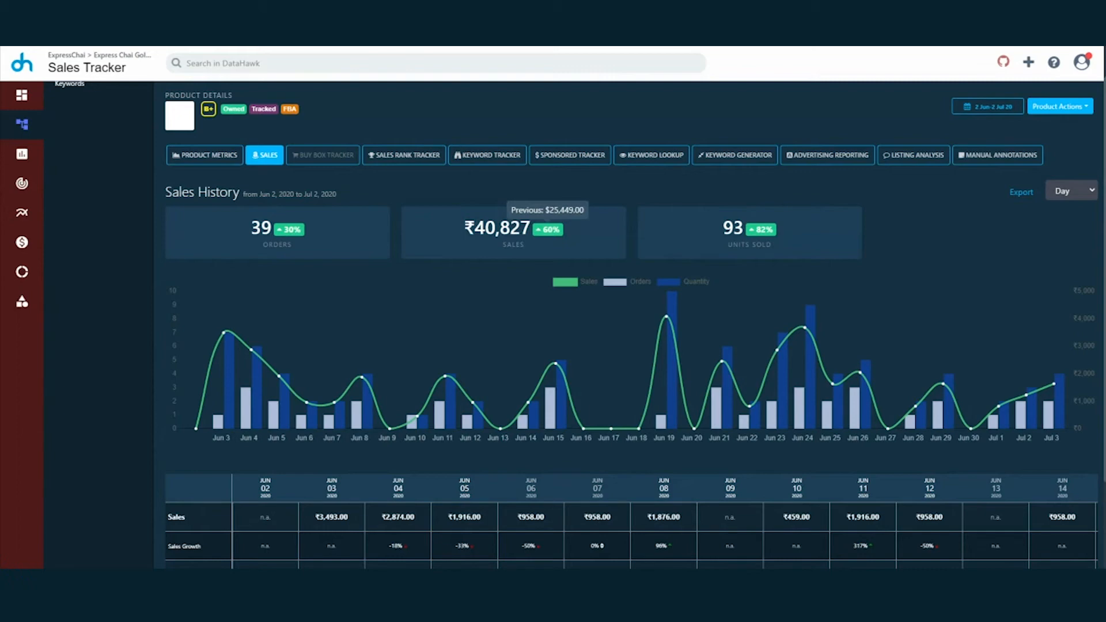
pyautogui.scroll(-1, 517, 285)
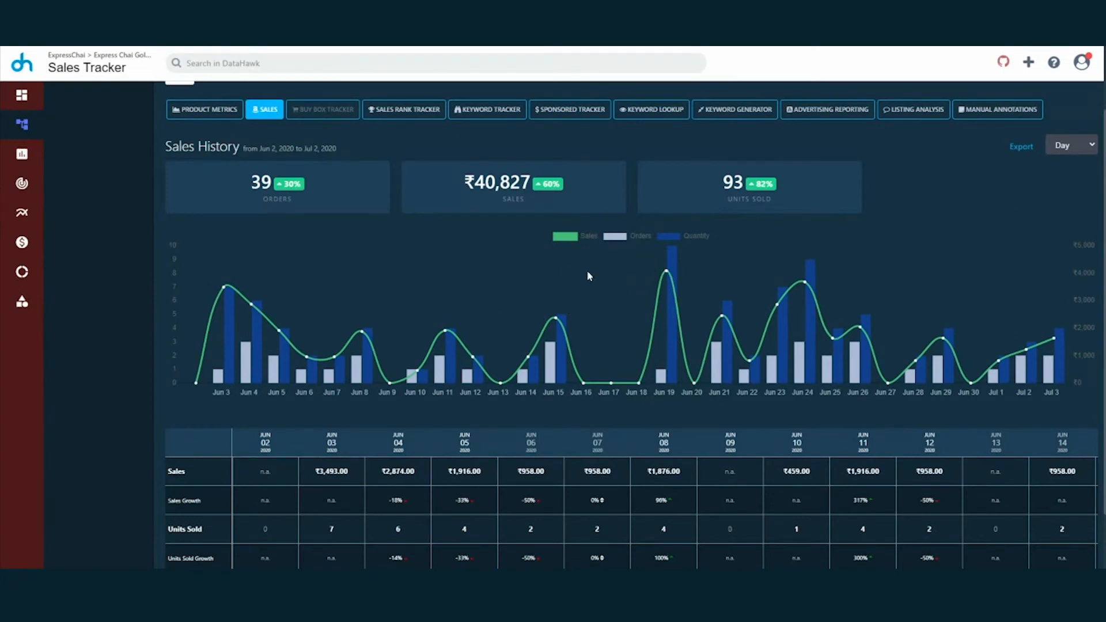
pyautogui.scroll(-1, 587, 273)
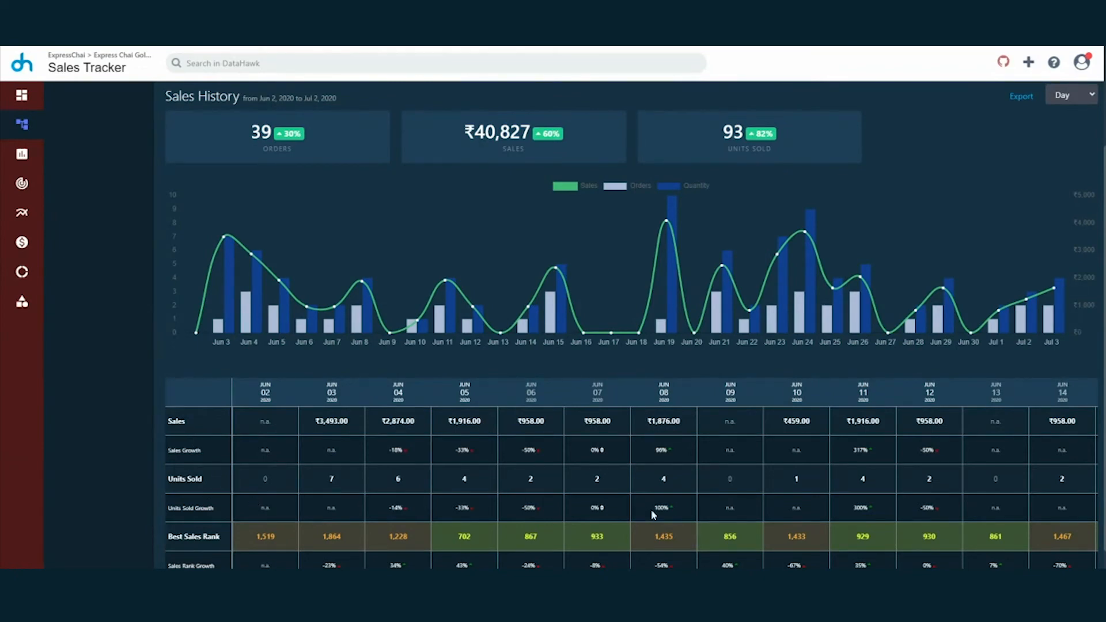
pyautogui.hscroll(5, 652, 515)
pyautogui.hscroll(2, 653, 515)
pyautogui.hscroll(2, 652, 515)
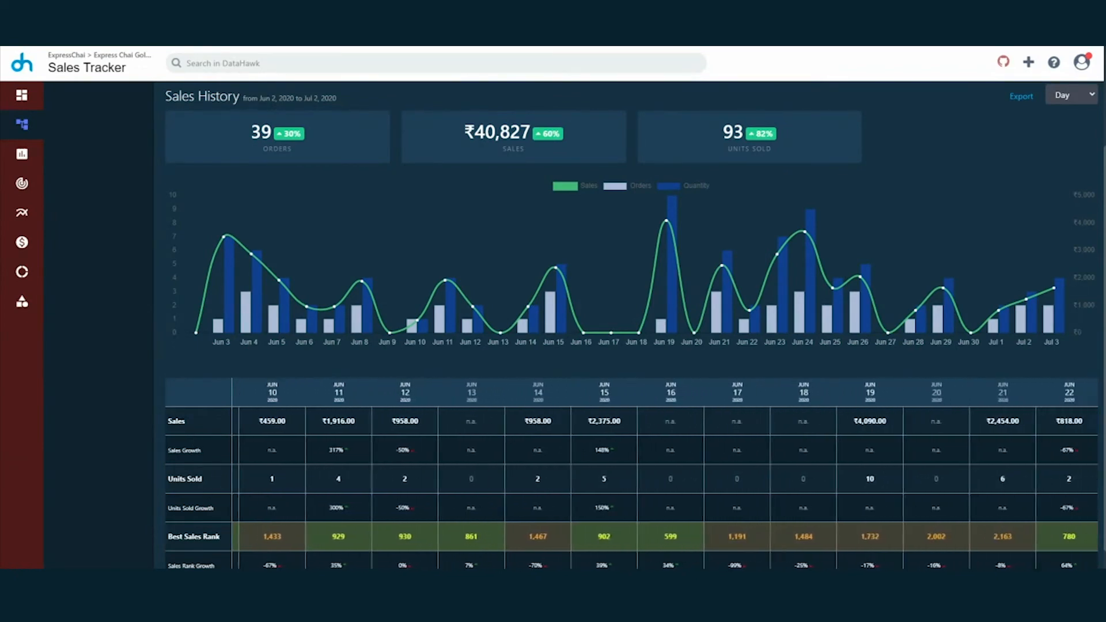
pyautogui.hscroll(2, 652, 515)
pyautogui.hscroll(1, 651, 516)
pyautogui.hscroll(6, 652, 516)
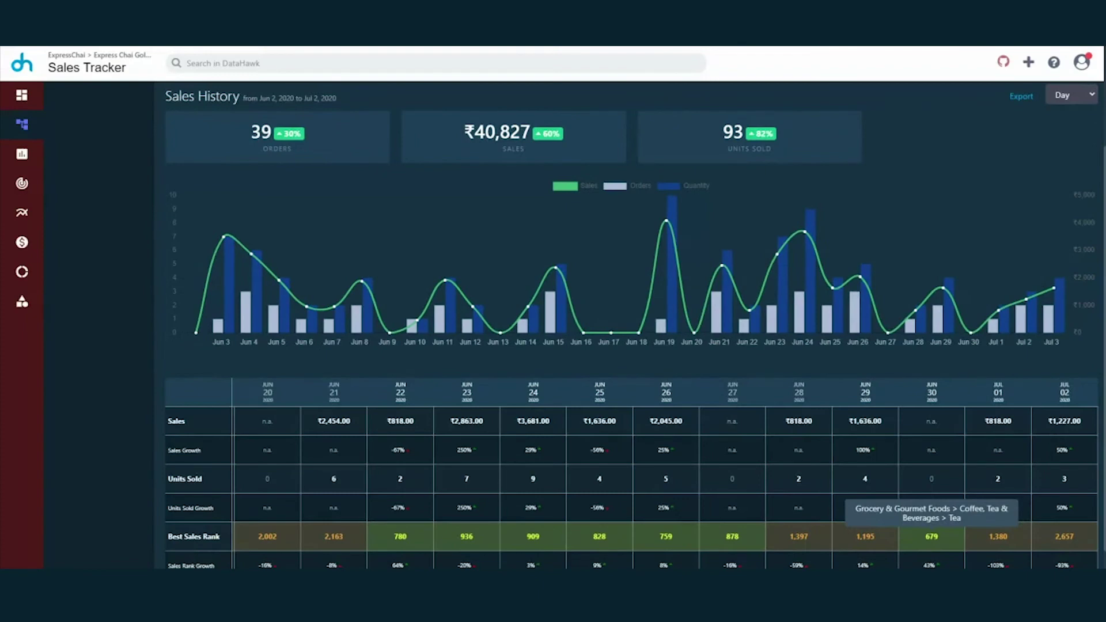
pyautogui.scroll(-1, 632, 325)
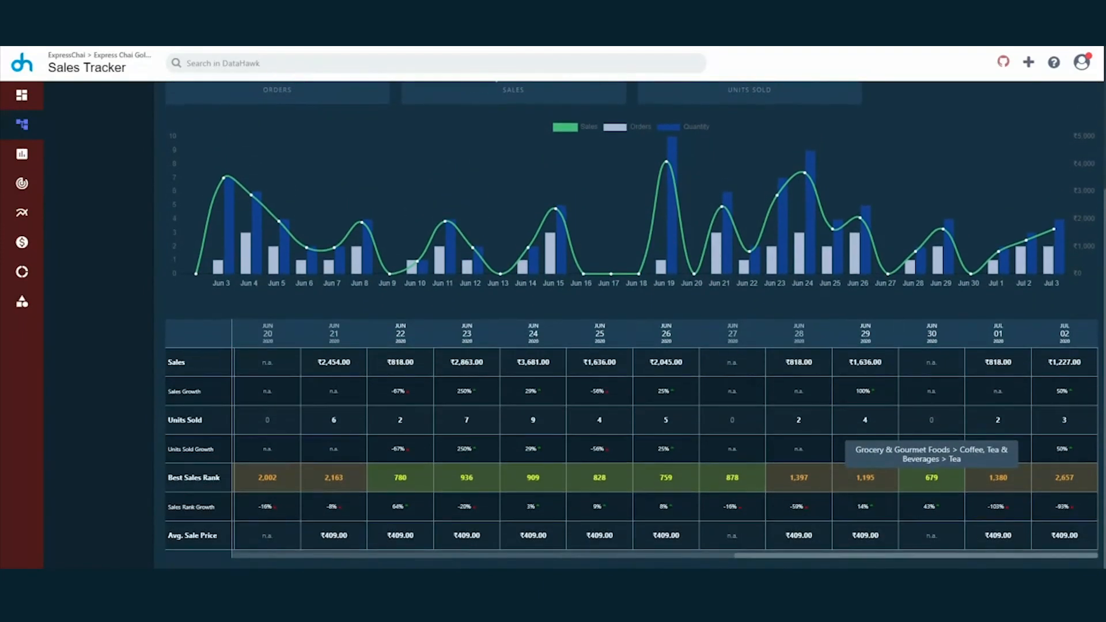
pyautogui.hscroll(-3, 833, 513)
pyautogui.hscroll(-3, 832, 512)
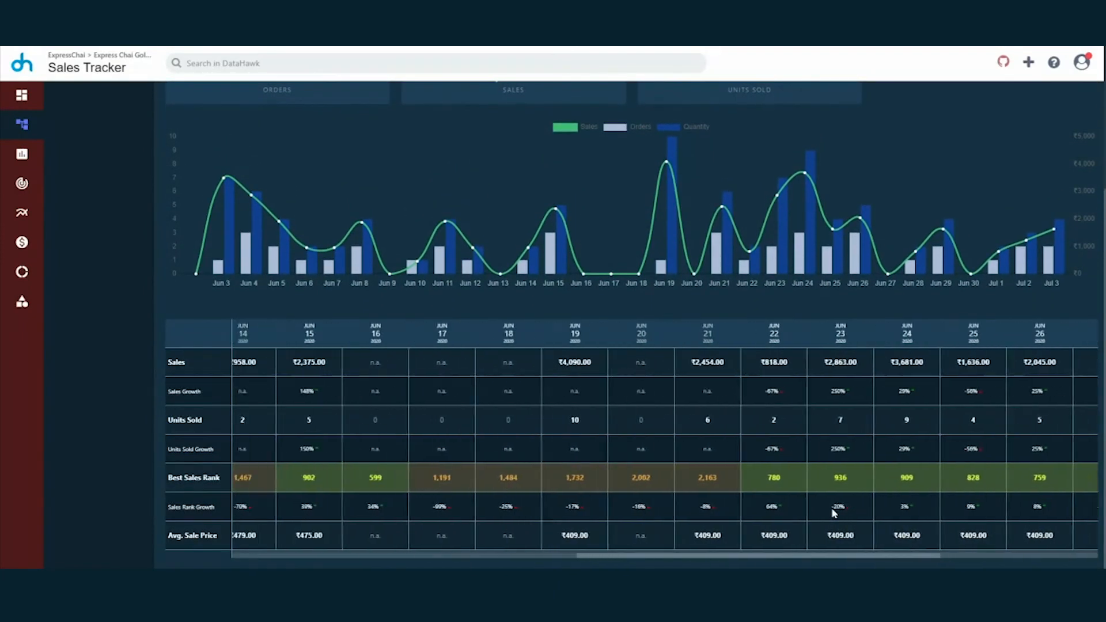
pyautogui.hscroll(3, 664, 441)
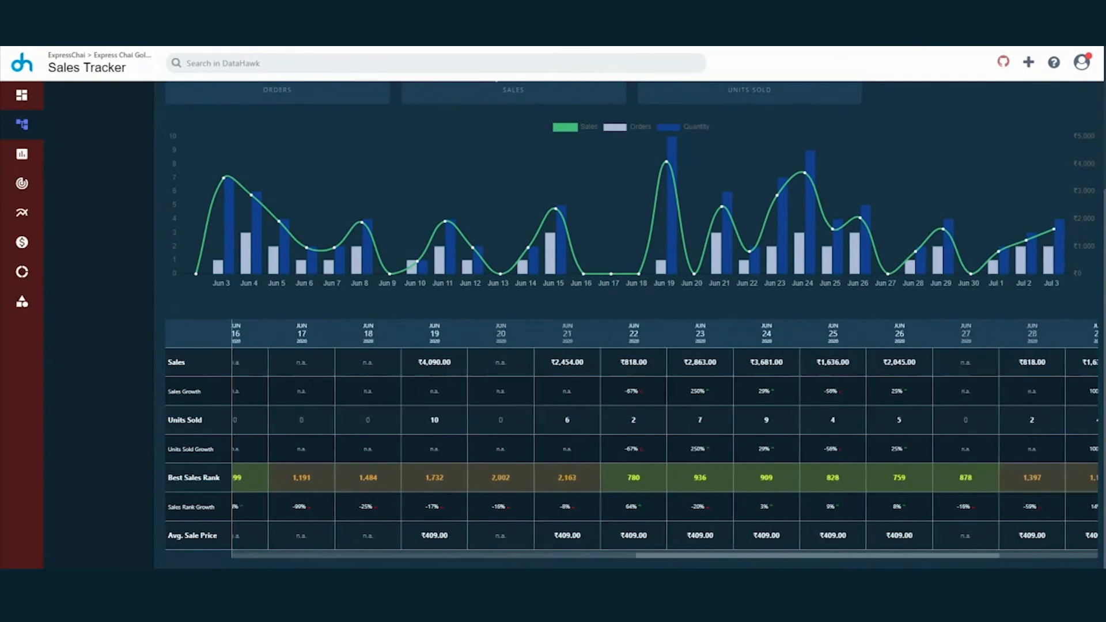
pyautogui.hscroll(1, 665, 441)
pyautogui.hscroll(2, 665, 442)
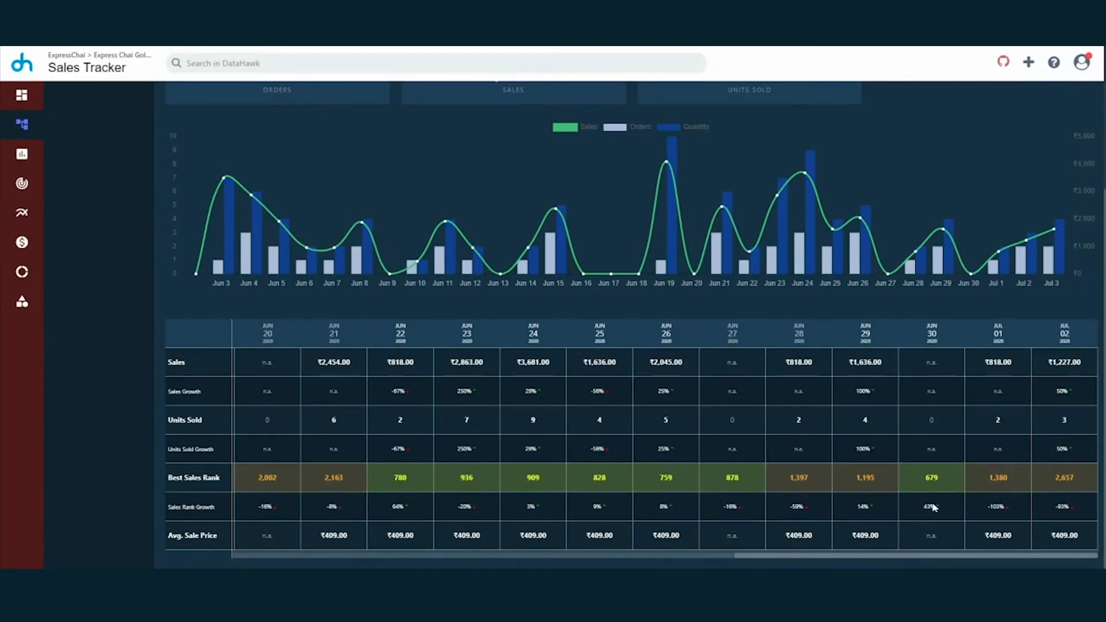
pyautogui.hscroll(-2, 665, 441)
pyautogui.hscroll(-2, 664, 441)
pyautogui.hscroll(-2, 664, 441)
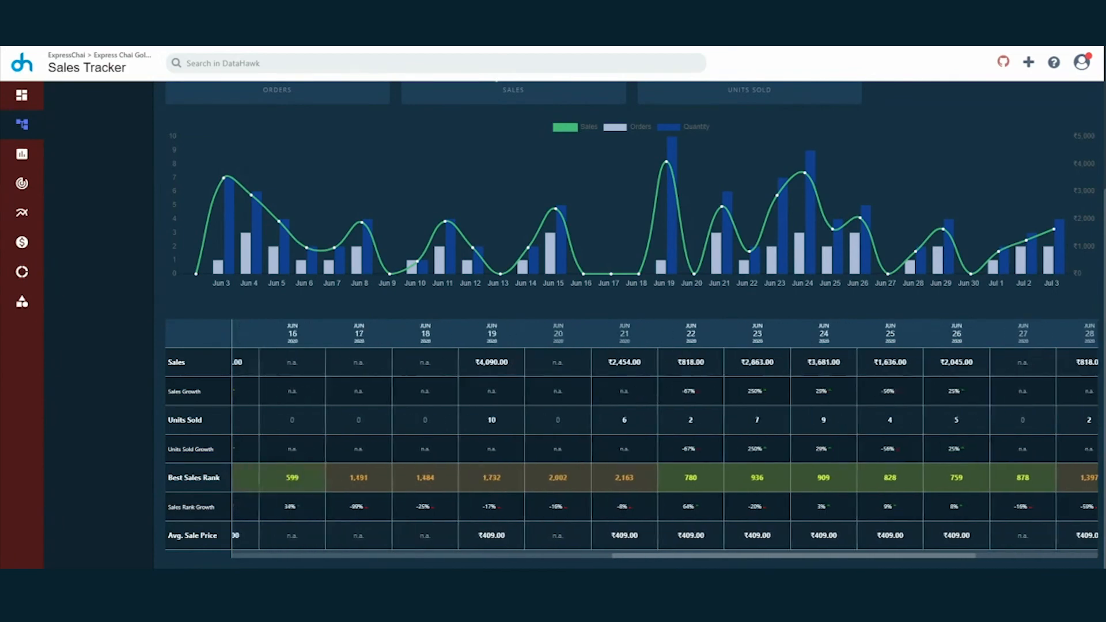
pyautogui.hscroll(-2, 665, 441)
pyautogui.scroll(3, 631, 328)
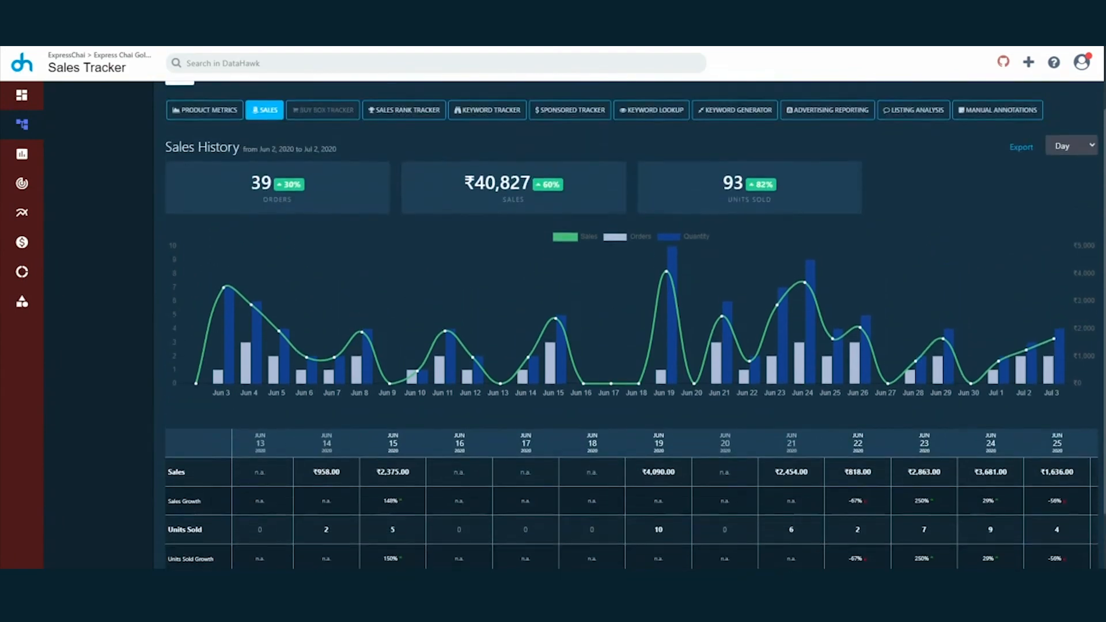
pyautogui.scroll(-1, 631, 329)
pyautogui.scroll(-1, 631, 328)
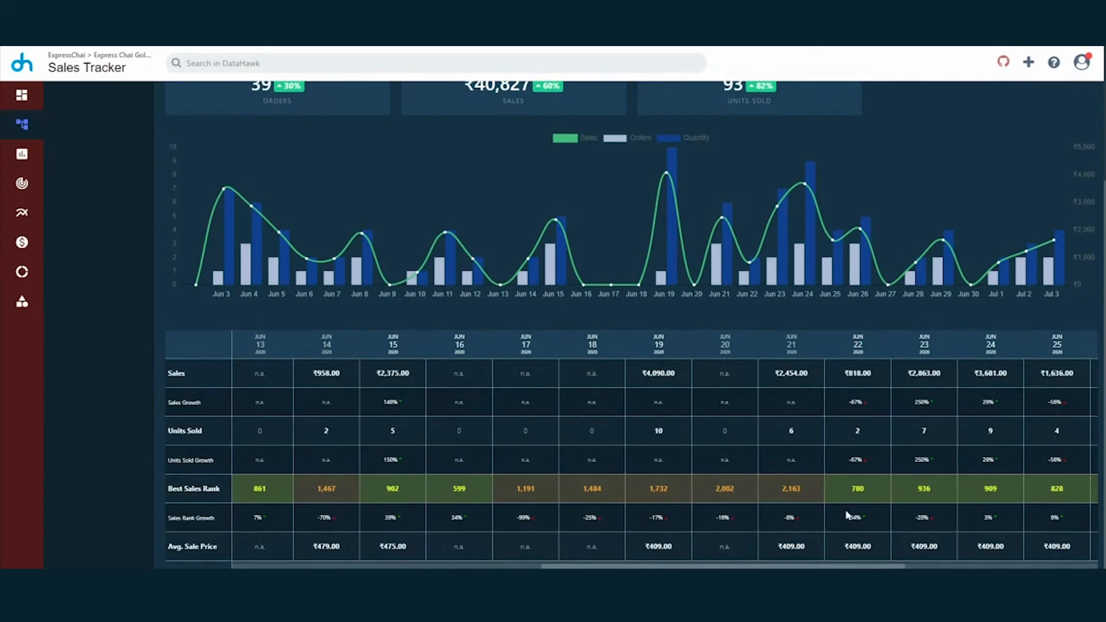
pyautogui.scroll(1, 851, 321)
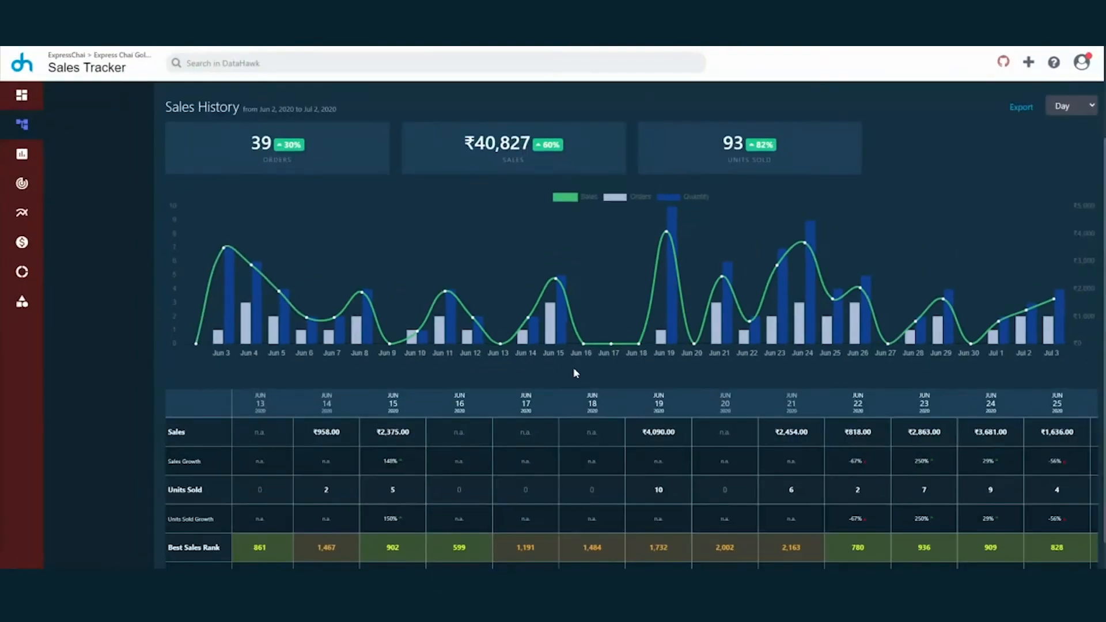
pyautogui.scroll(-1, 619, 514)
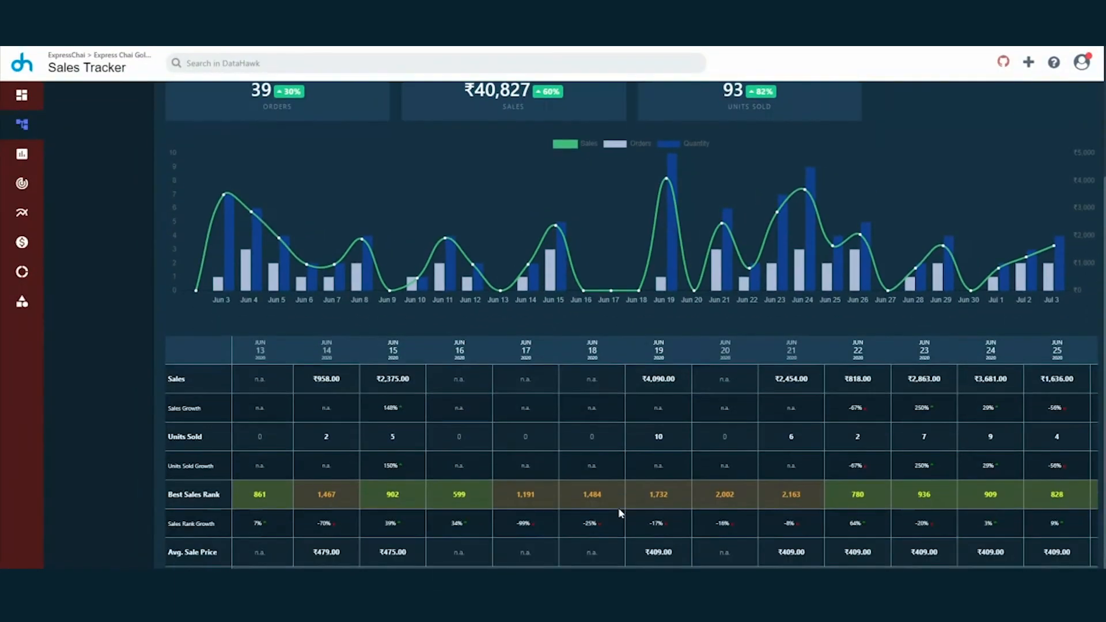
pyautogui.scroll(2, 623, 512)
pyautogui.scroll(-3, 629, 510)
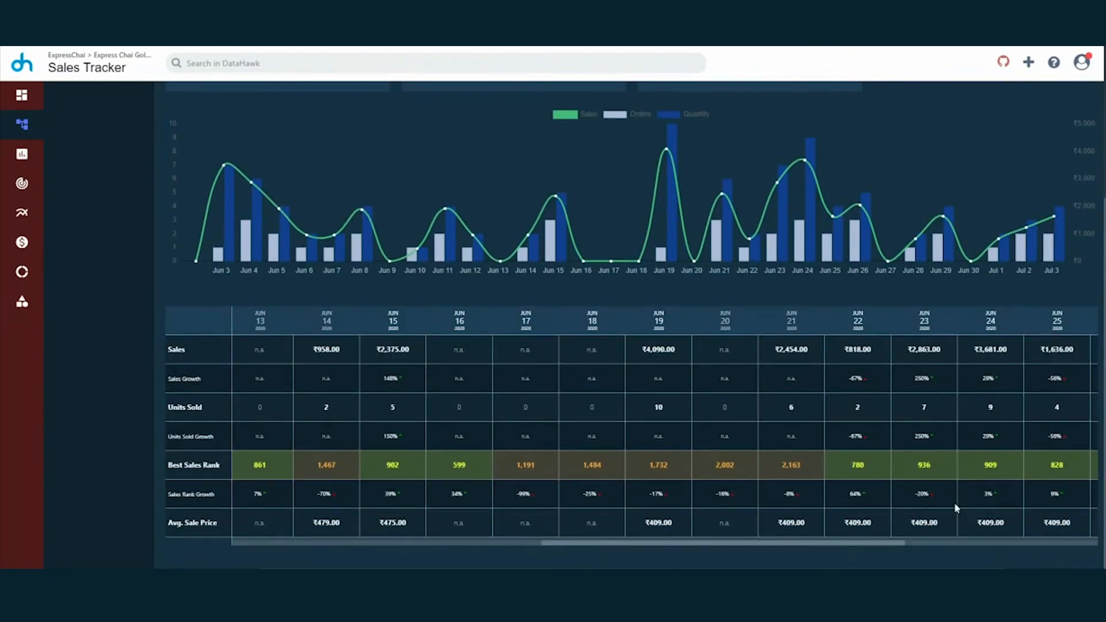
pyautogui.hscroll(2, 954, 506)
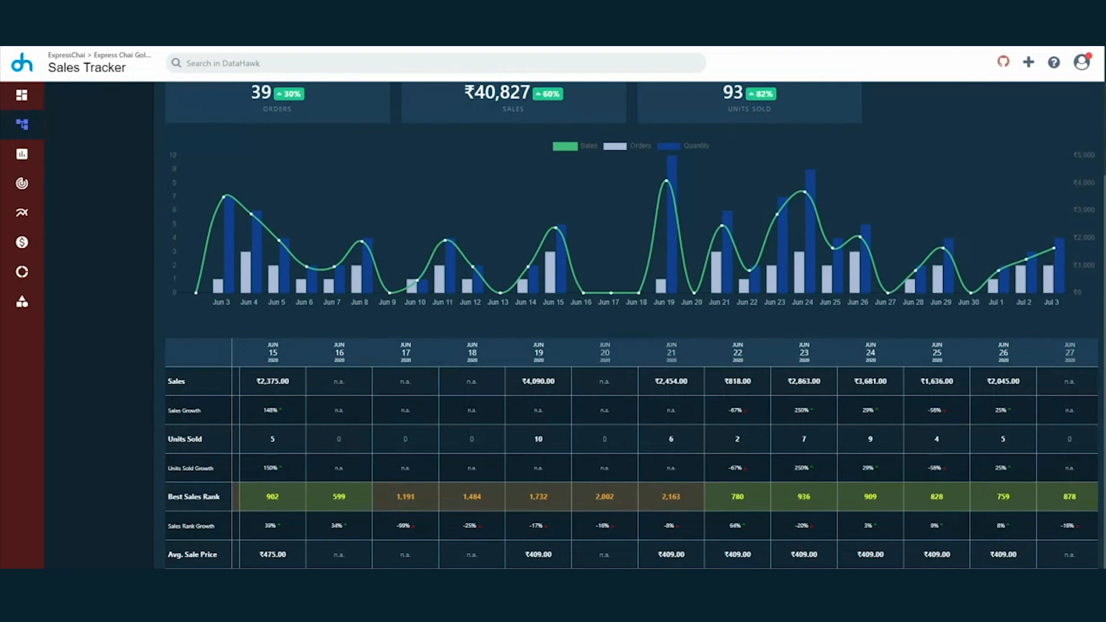
pyautogui.scroll(3, 631, 346)
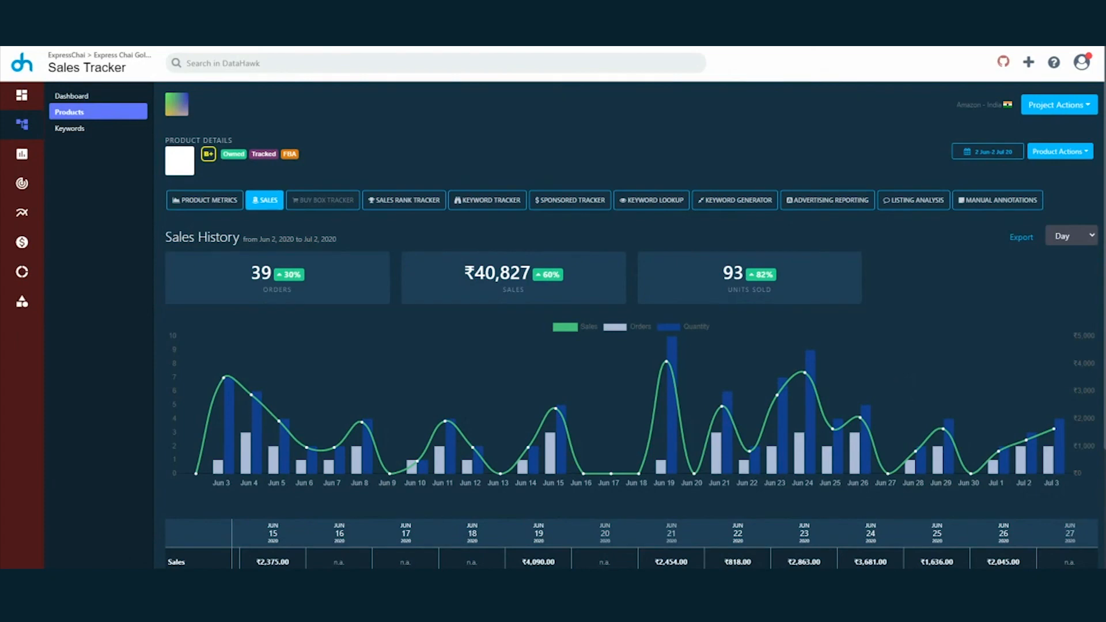
pyautogui.scroll(-3, 631, 345)
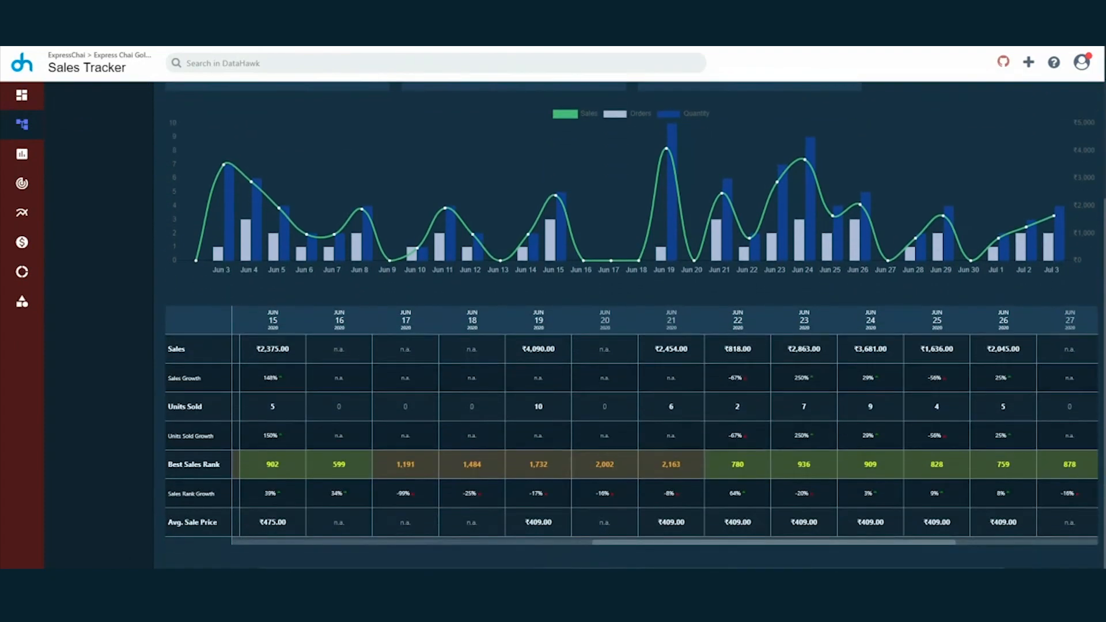
pyautogui.hscroll(2, 795, 529)
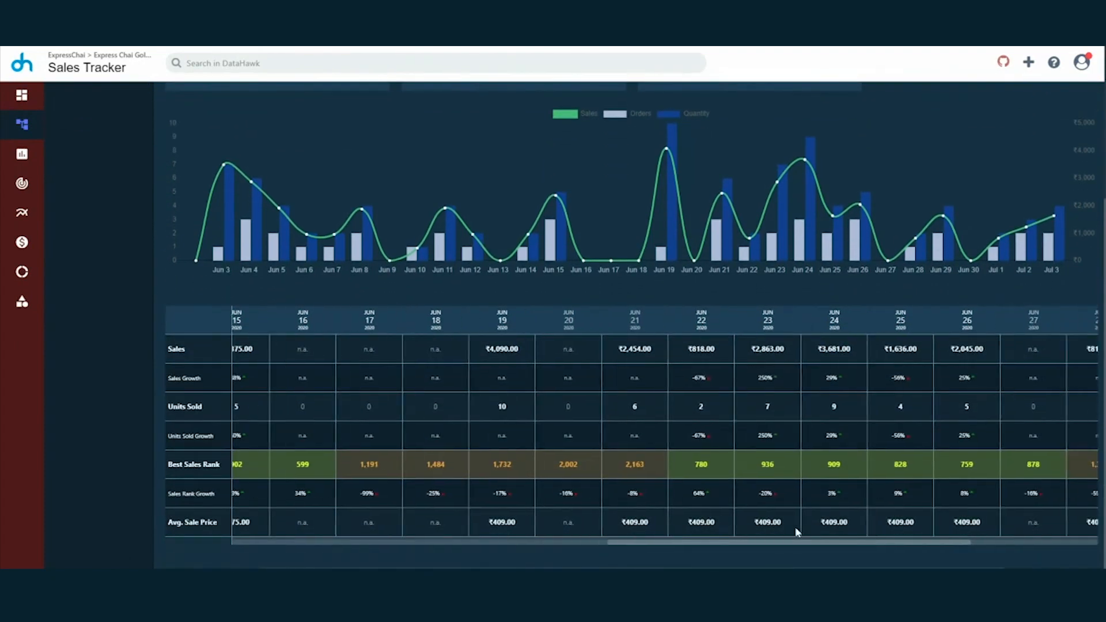
pyautogui.hscroll(4, 796, 531)
pyautogui.hscroll(4, 797, 531)
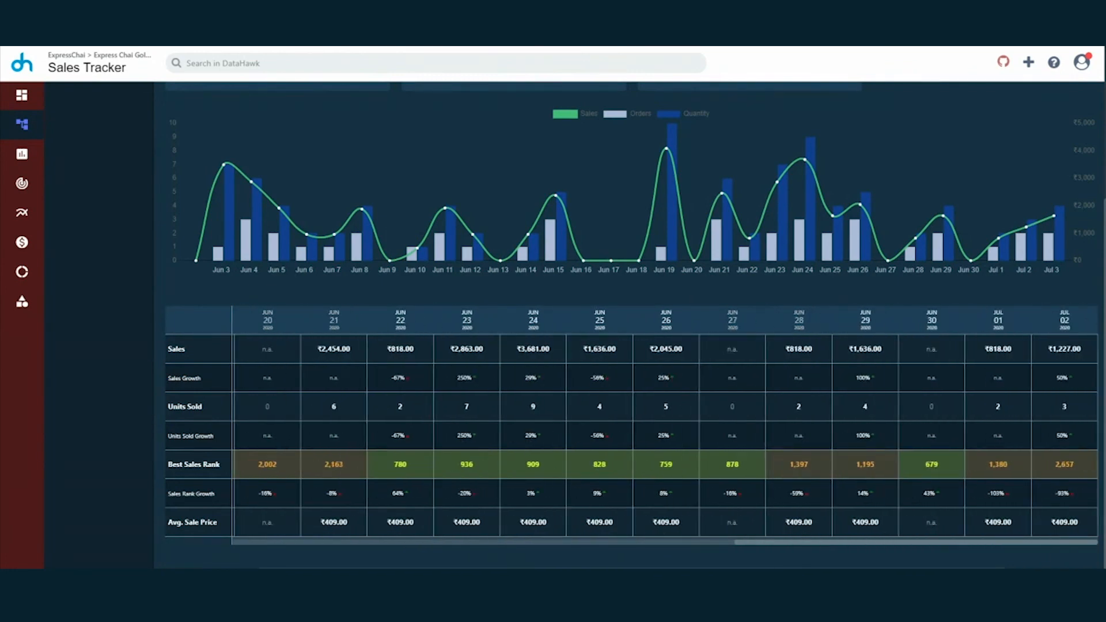
pyautogui.hscroll(-5, 611, 397)
pyautogui.hscroll(-5, 611, 397)
pyautogui.hscroll(-6, 612, 397)
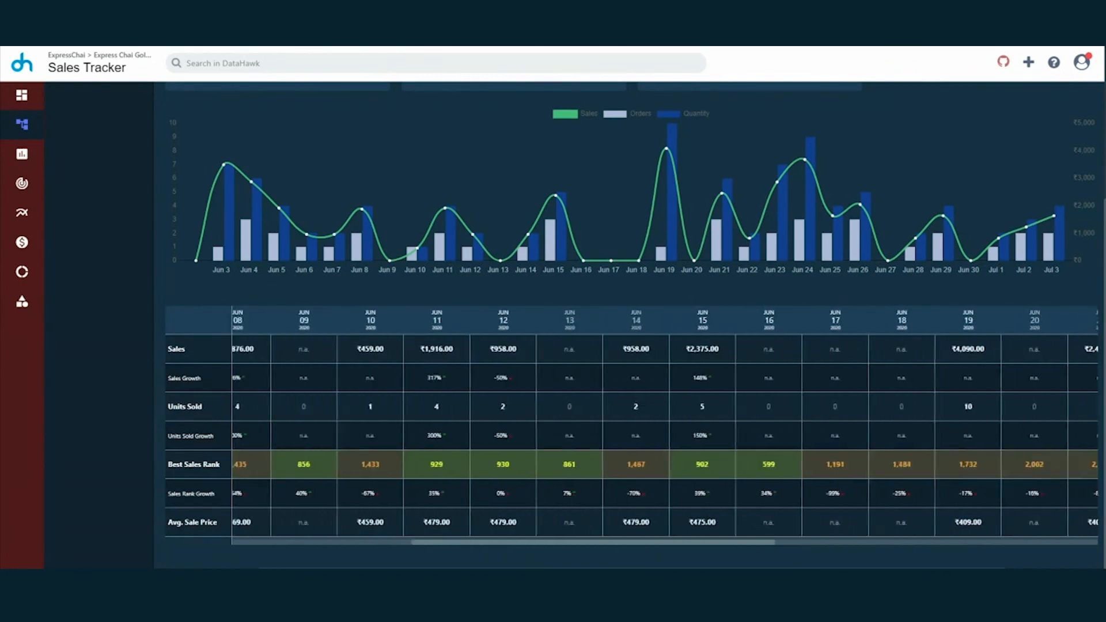
pyautogui.hscroll(-6, 611, 397)
pyautogui.hscroll(-1, 592, 523)
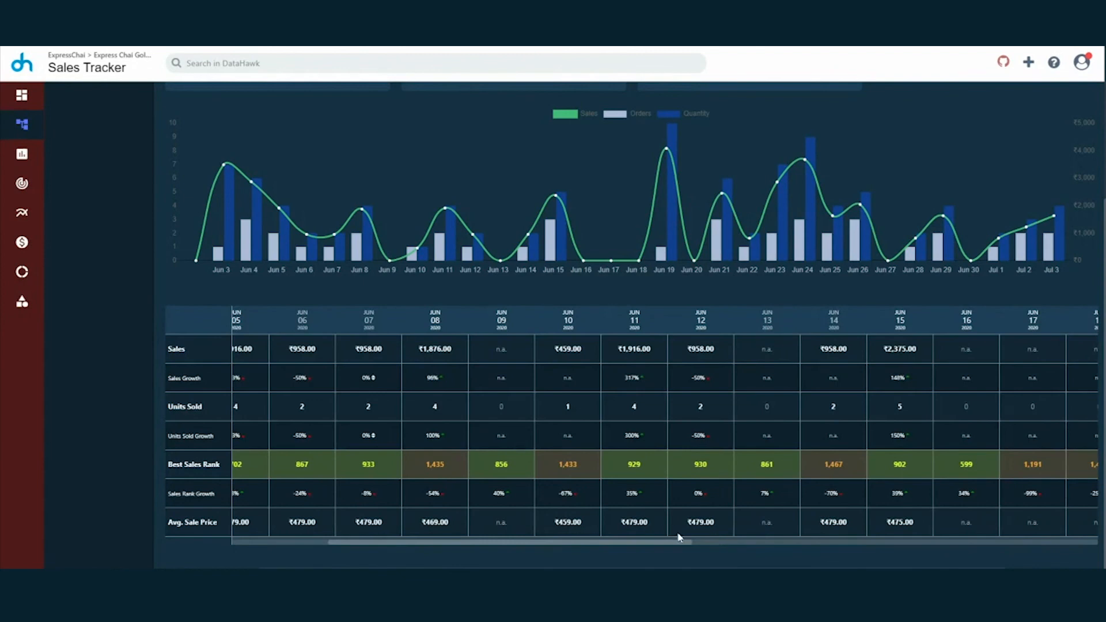